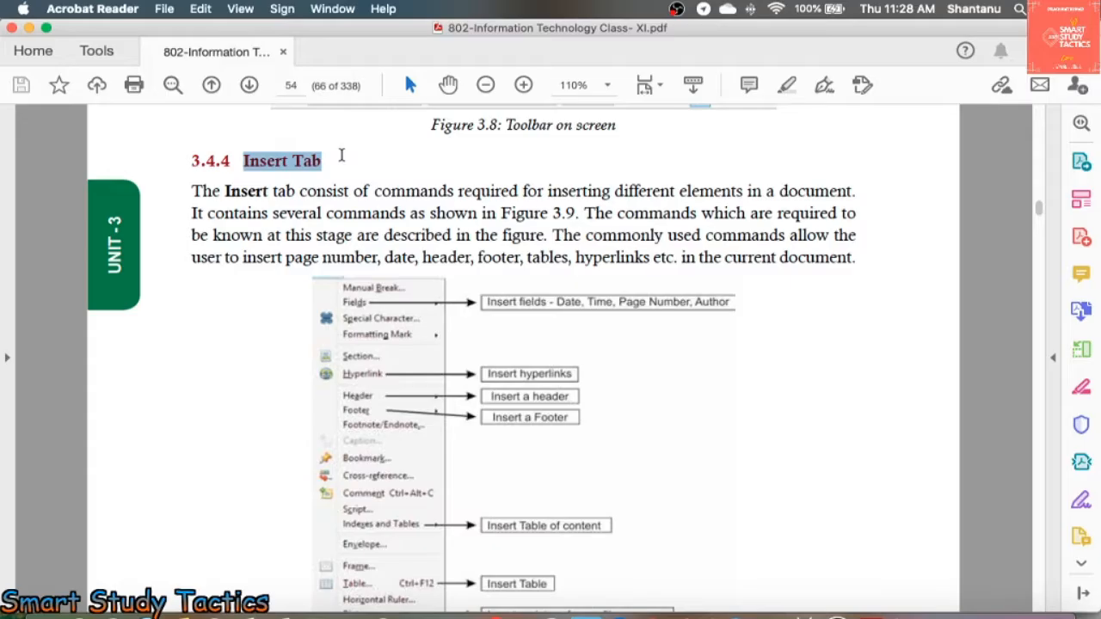
Read section 3.4.4 Insert Tab in the PDF and examine the commands labelled in Figure 3.9
{"action": "left_click", "coordinate": [313, 188]}
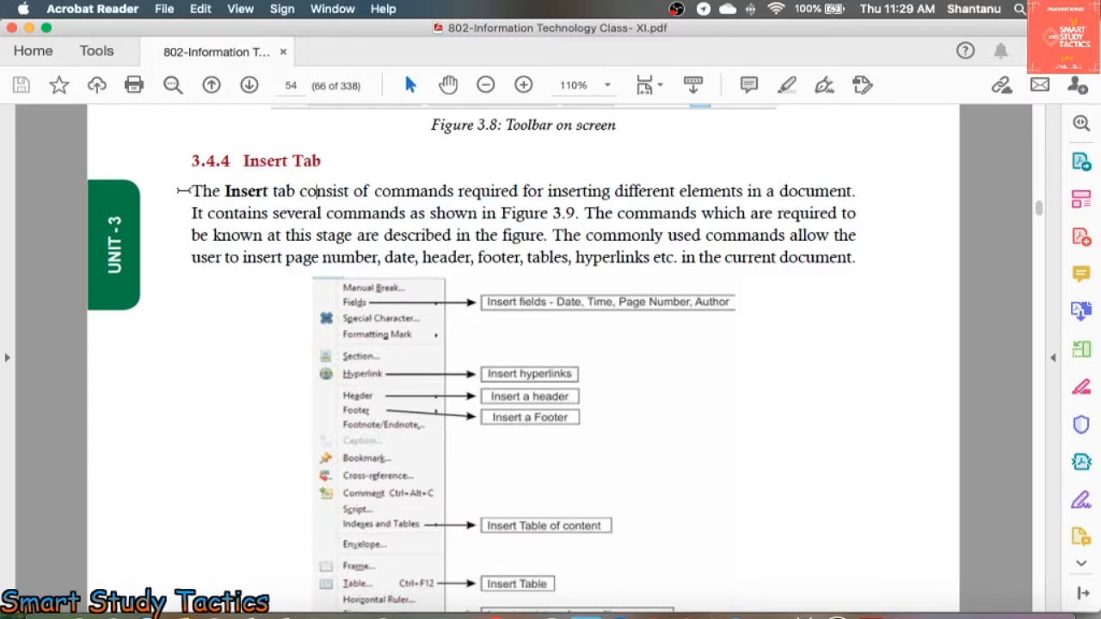
{"action": "left_click_drag", "start_coordinate": [189, 191], "coordinate": [833, 191]}
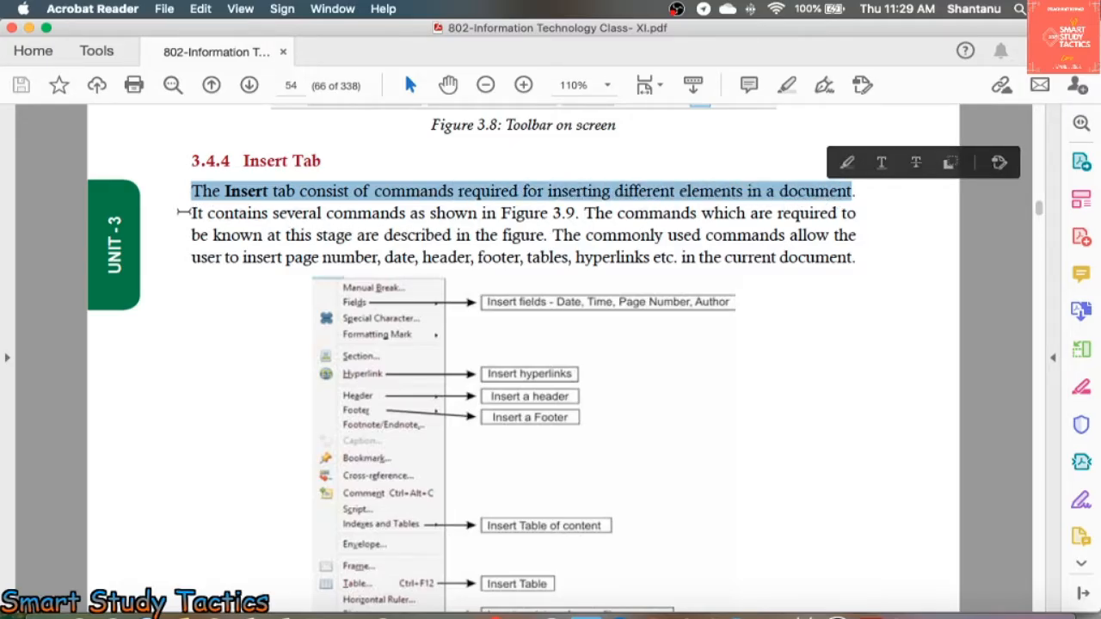
{"action": "left_click_drag", "start_coordinate": [203, 213], "coordinate": [383, 220]}
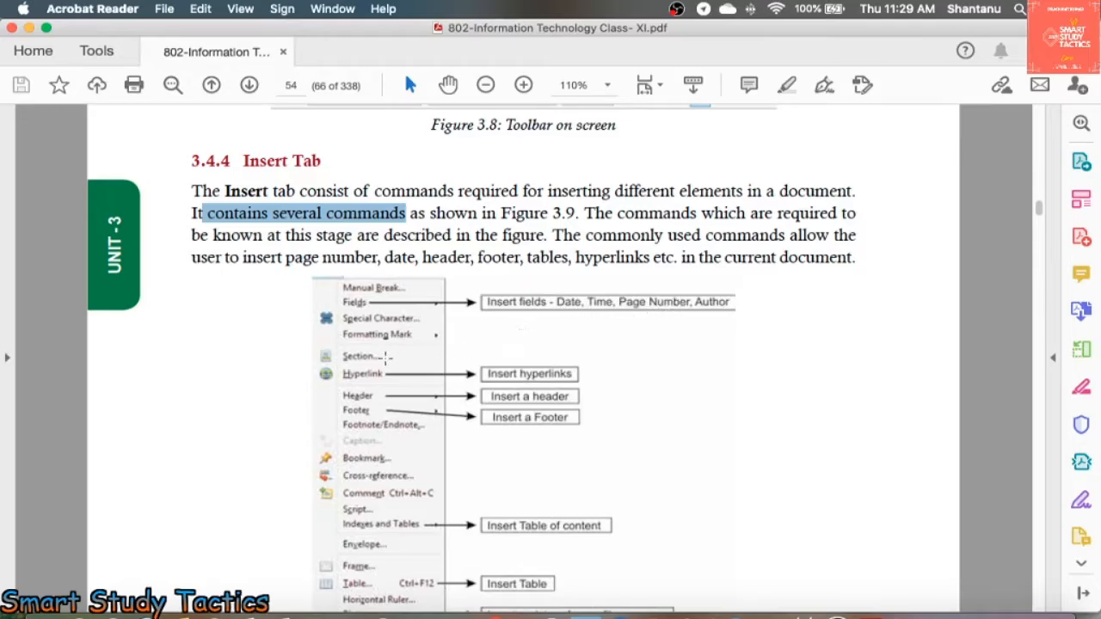
{"action": "scroll", "coordinate": [386, 360], "scroll_direction": "down", "scroll_amount": 1}
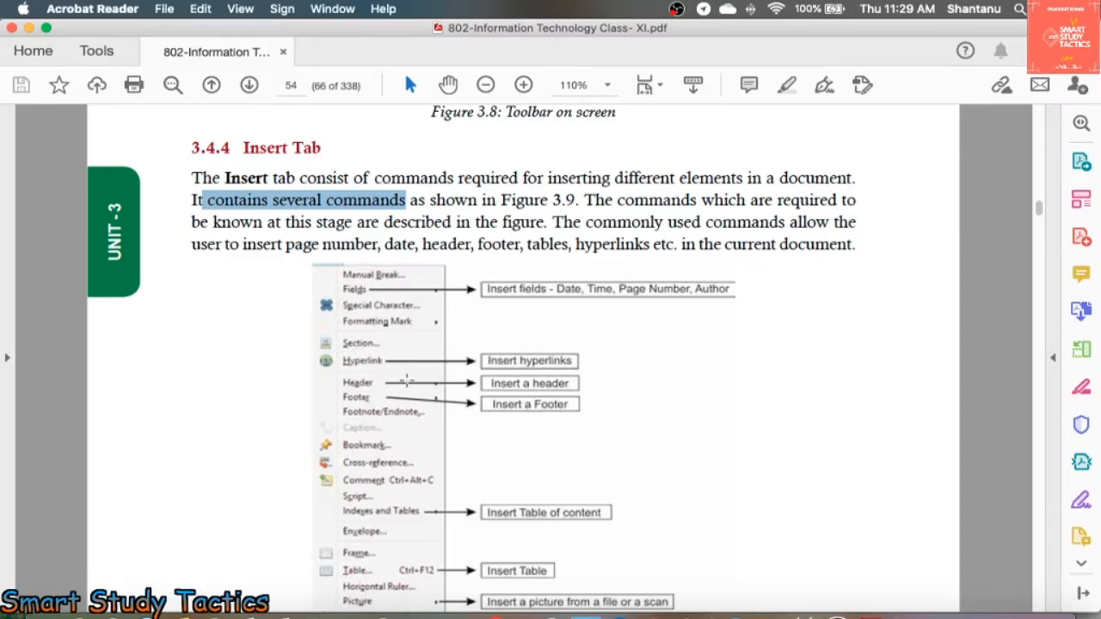
{"action": "scroll", "coordinate": [449, 460], "scroll_direction": "down", "scroll_amount": 2}
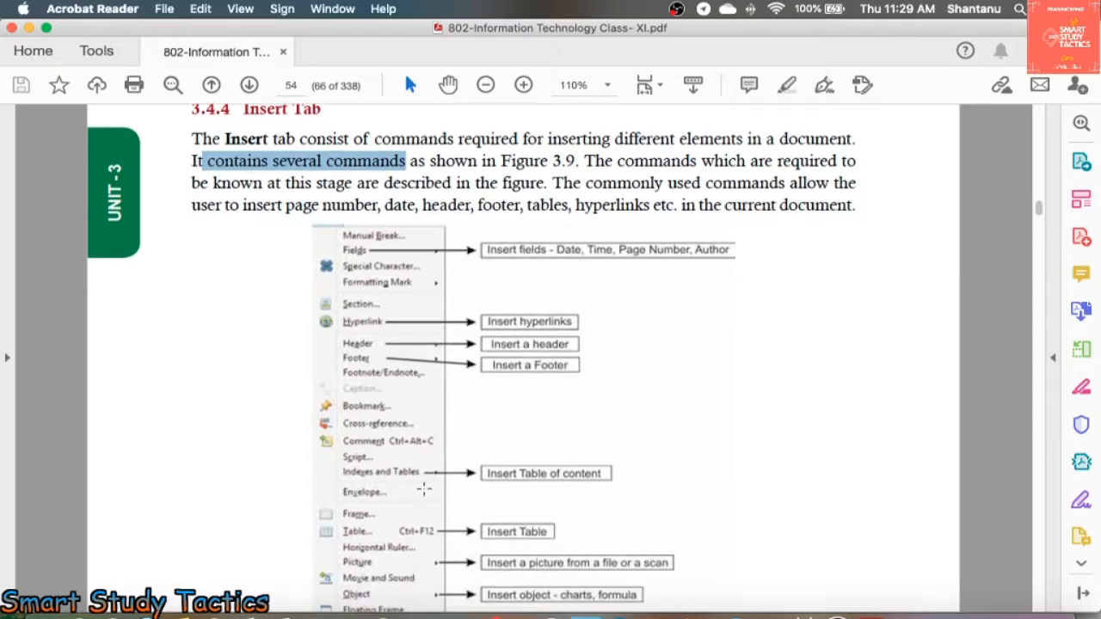
{"action": "scroll", "coordinate": [411, 481], "scroll_direction": "down", "scroll_amount": 1}
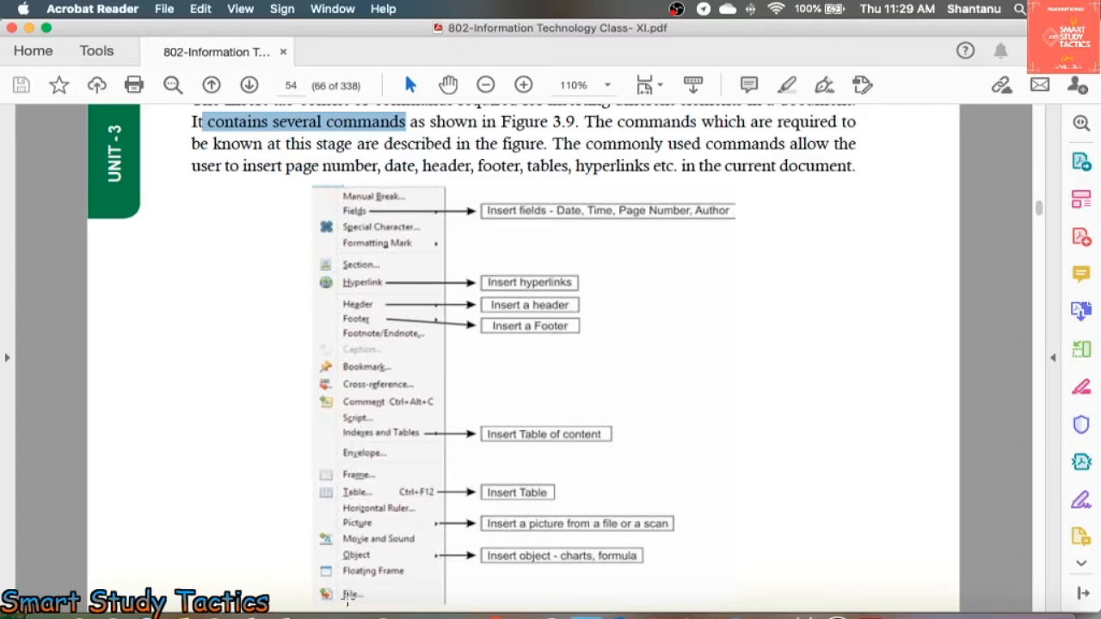
{"action": "scroll", "coordinate": [422, 304], "scroll_direction": "down", "scroll_amount": 2}
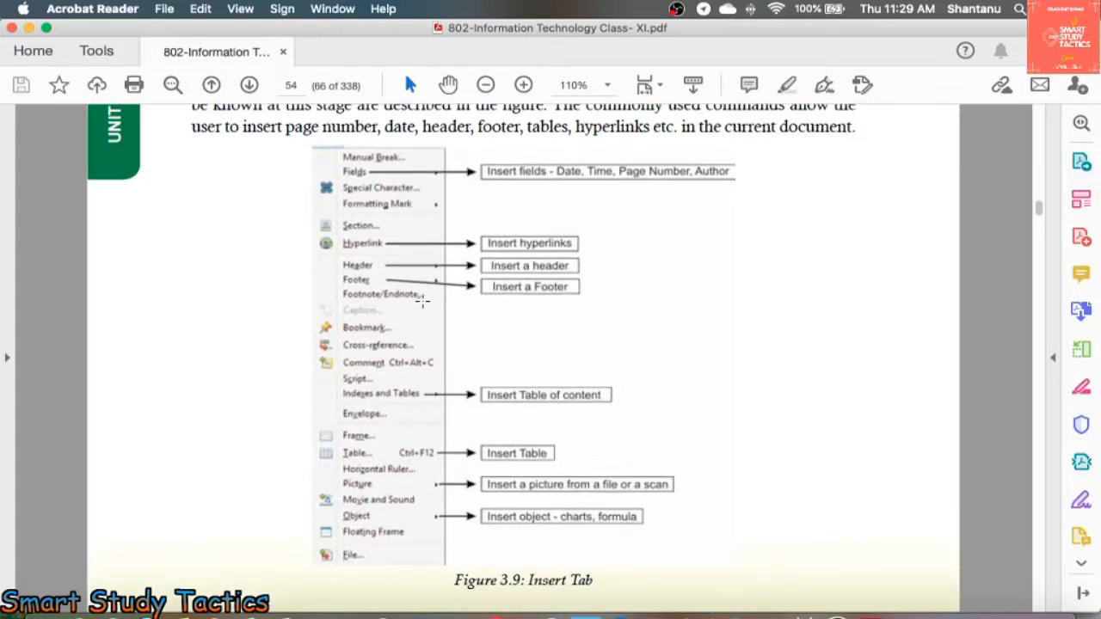
{"action": "scroll", "coordinate": [423, 300], "scroll_direction": "up", "scroll_amount": 3}
{"action": "scroll", "coordinate": [422, 300], "scroll_direction": "down", "scroll_amount": 1}
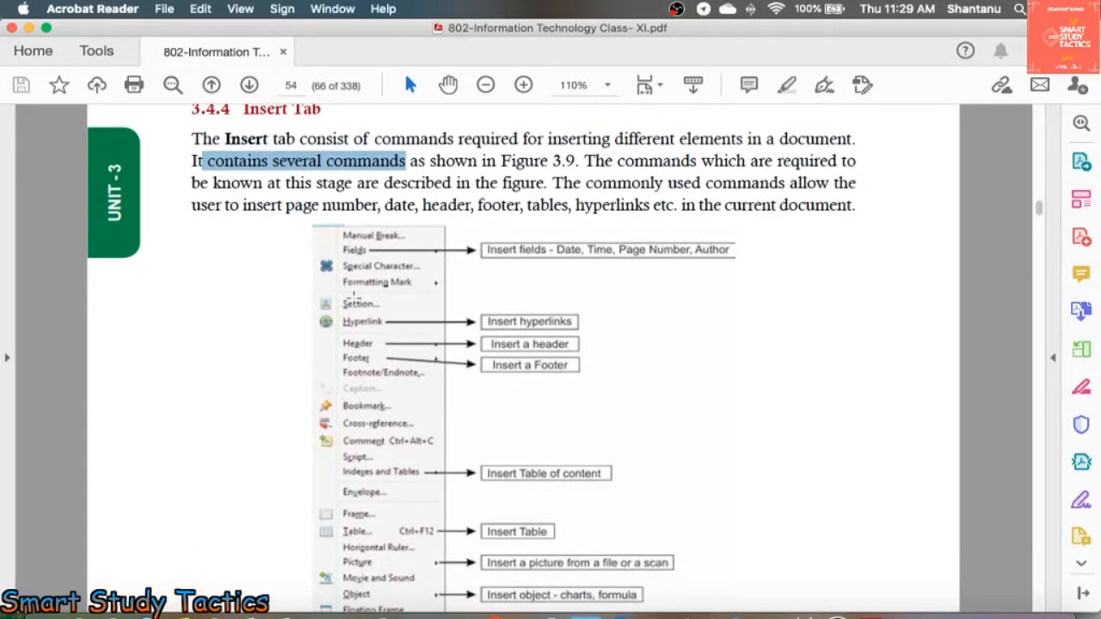
{"action": "scroll", "coordinate": [322, 282], "scroll_direction": "down", "scroll_amount": 2}
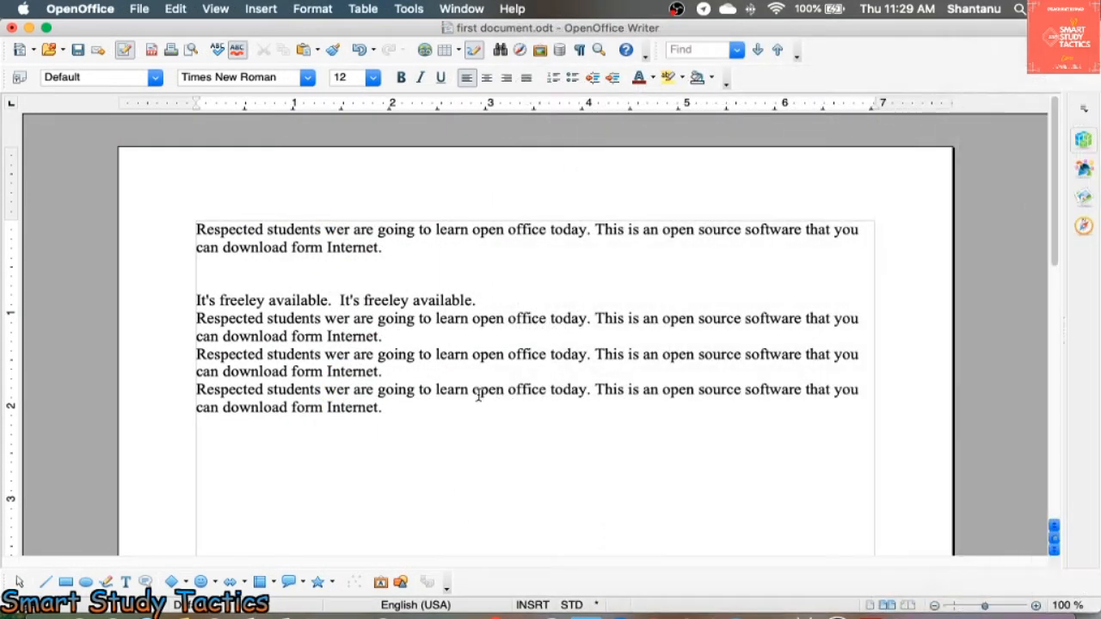
Switch to first document.odt in OpenOffice Writer and insert a Date field after the second "It's freeley available."
{"action": "left_click", "coordinate": [216, 9]}
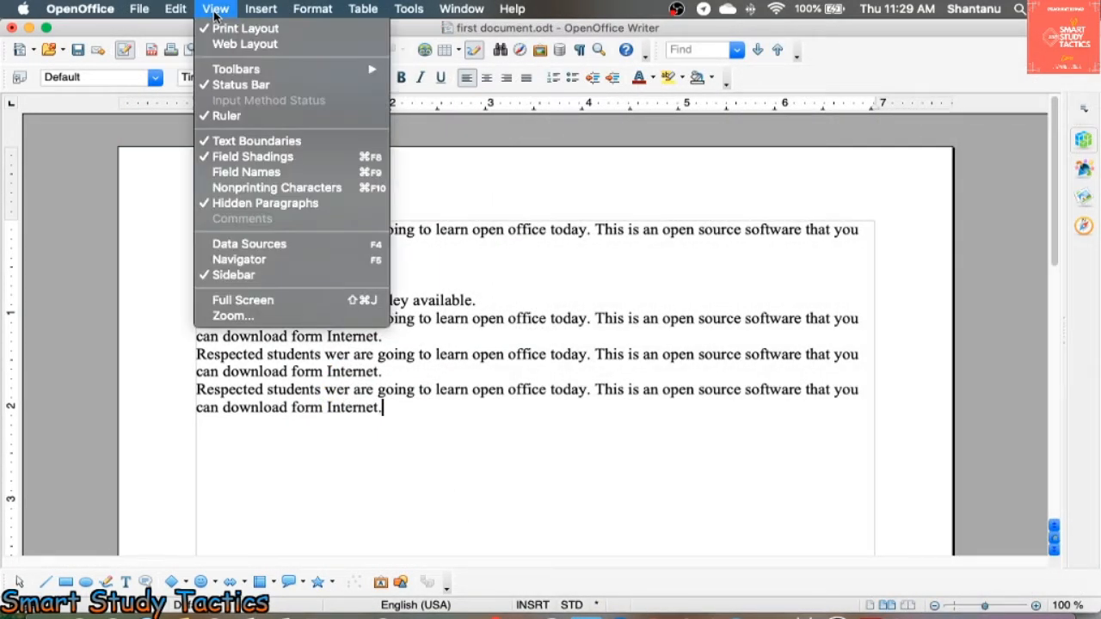
{"action": "mouse_move", "coordinate": [250, 10]}
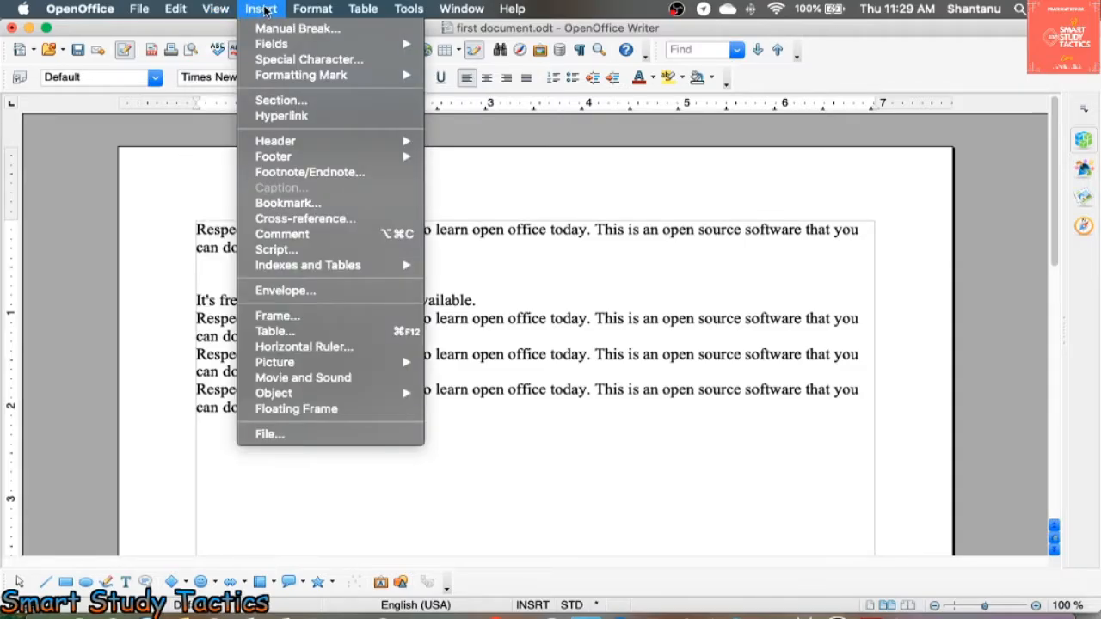
{"action": "mouse_move", "coordinate": [264, 47]}
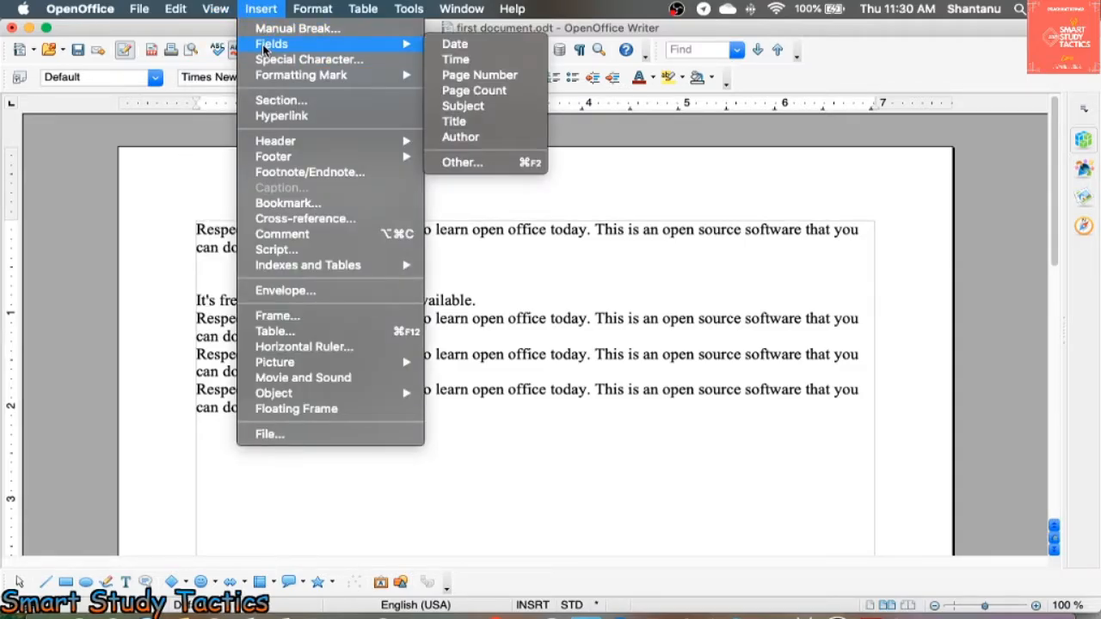
{"action": "left_click", "coordinate": [584, 391]}
{"action": "left_click", "coordinate": [479, 299]}
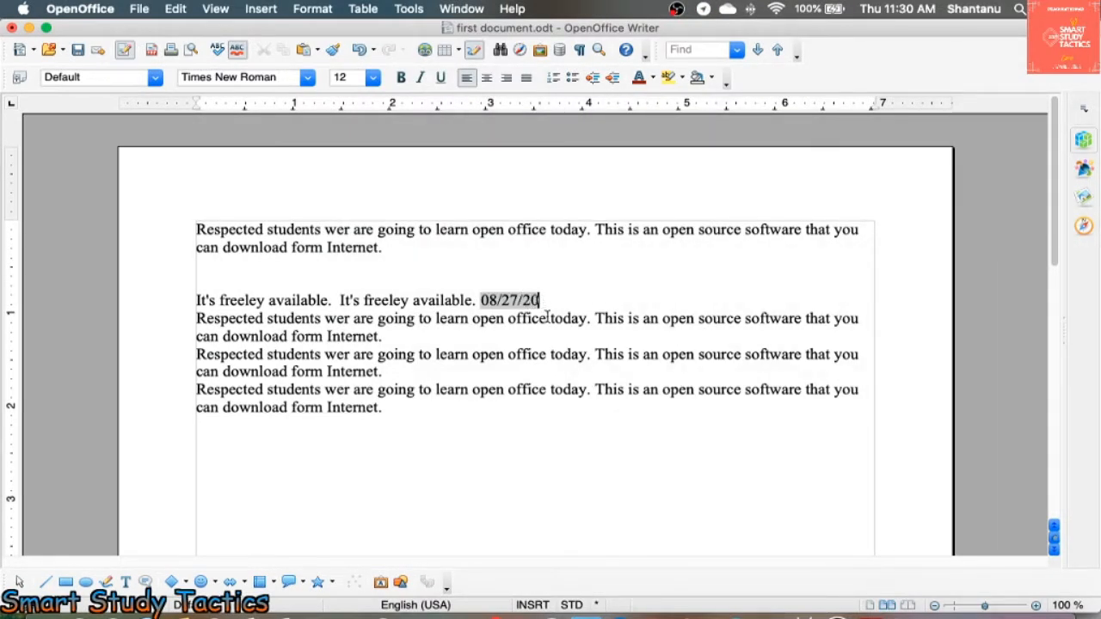
Insert a Time field directly after the date field
{"action": "left_click", "coordinate": [262, 11]}
{"action": "mouse_move", "coordinate": [268, 48]}
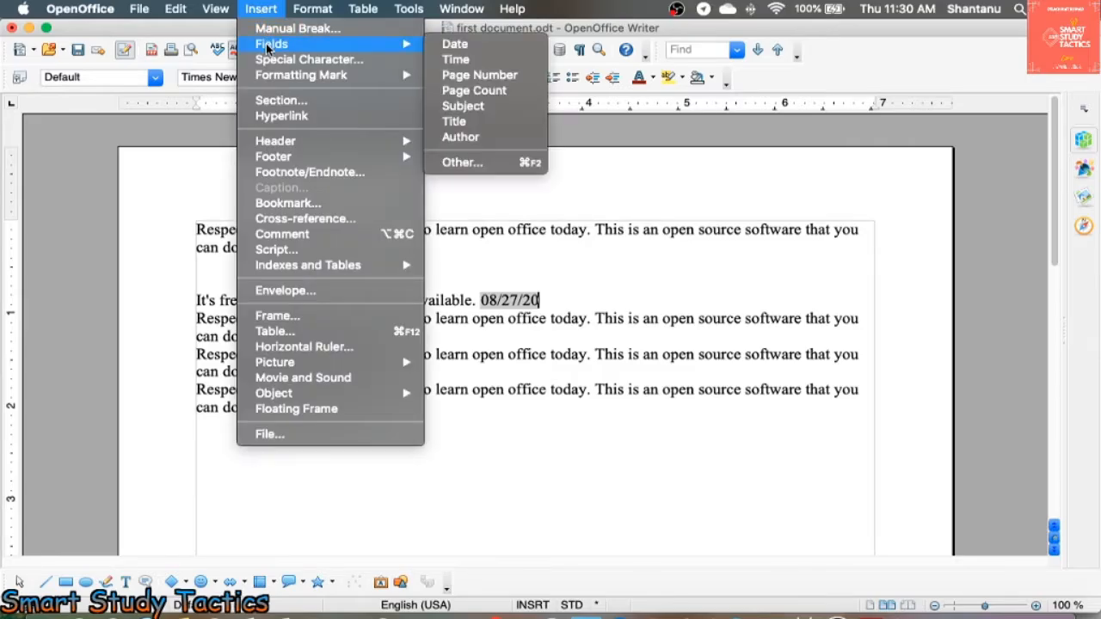
{"action": "left_click", "coordinate": [485, 62]}
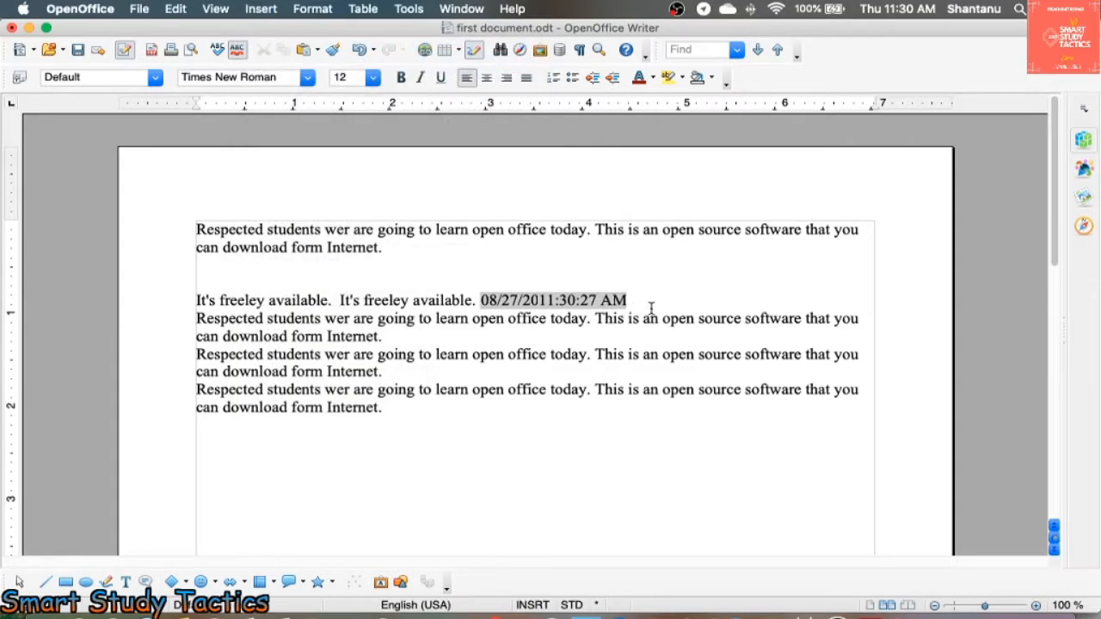
Insert a Subject field at the end of the paragraph directly below the date and time line
{"action": "left_click", "coordinate": [548, 337]}
{"action": "left_click", "coordinate": [260, 9]}
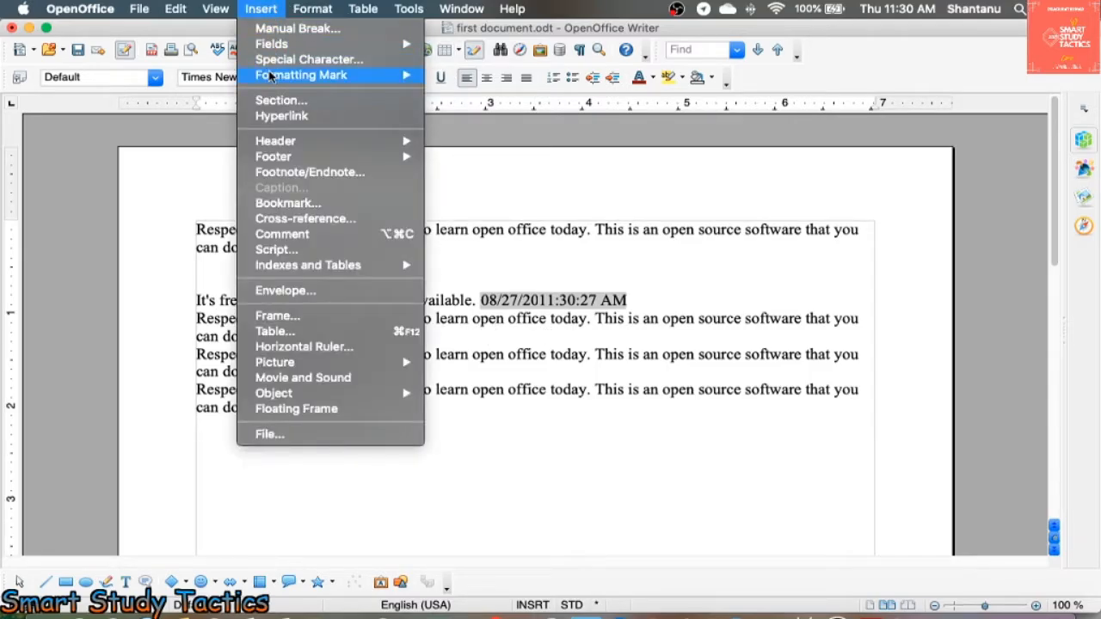
{"action": "mouse_move", "coordinate": [277, 47]}
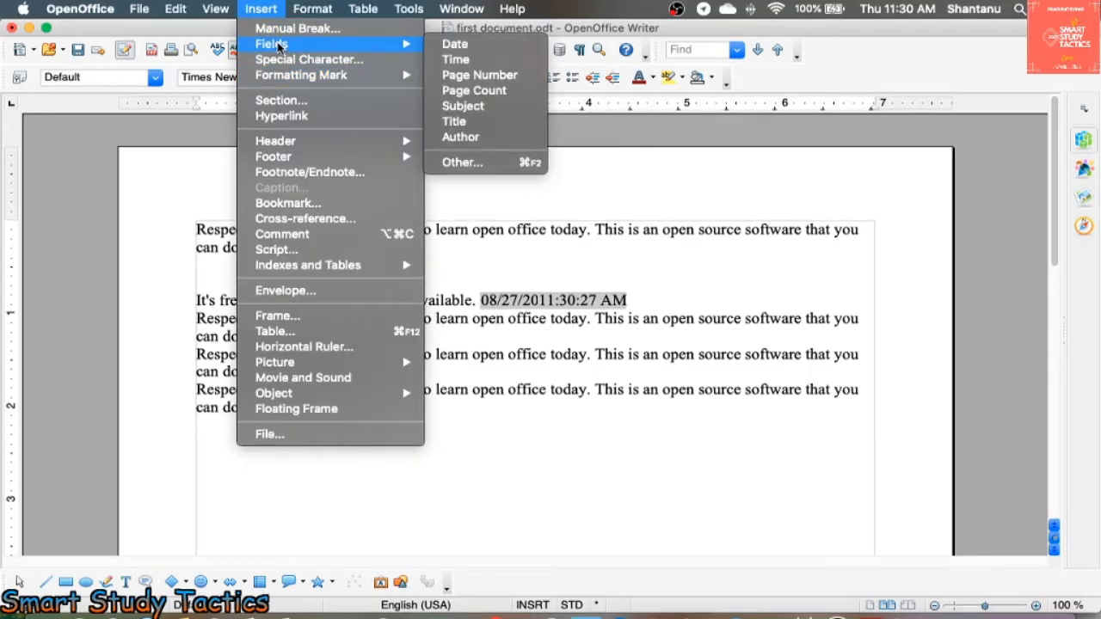
{"action": "left_click", "coordinate": [465, 107]}
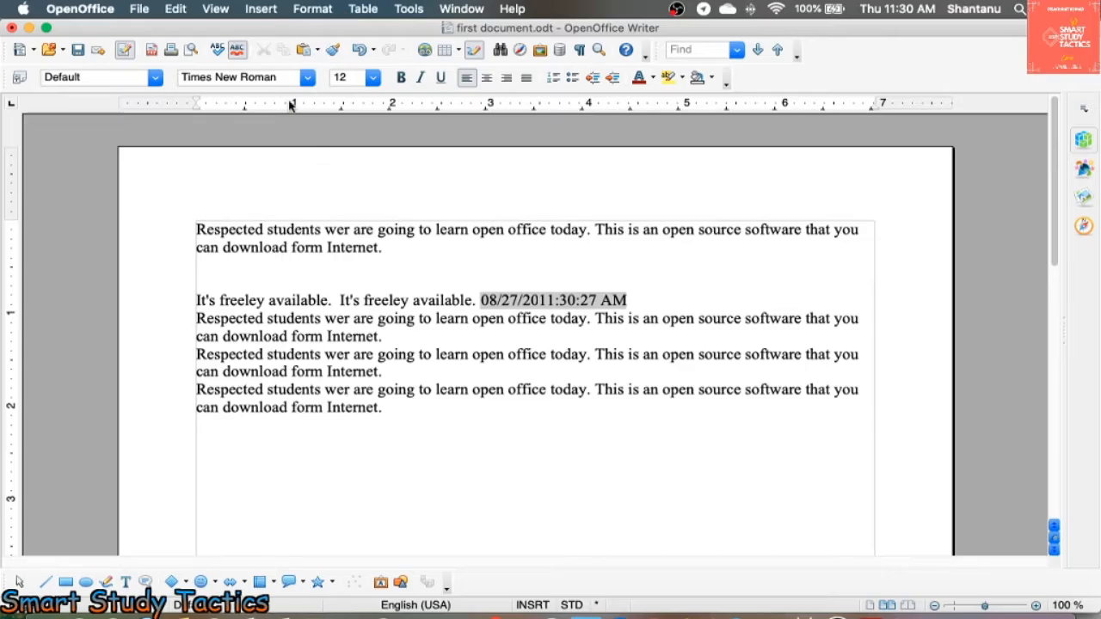
Insert the telephone special character from the Wingdings font at the end of the paragraph below the date and time line
{"action": "left_click", "coordinate": [272, 10]}
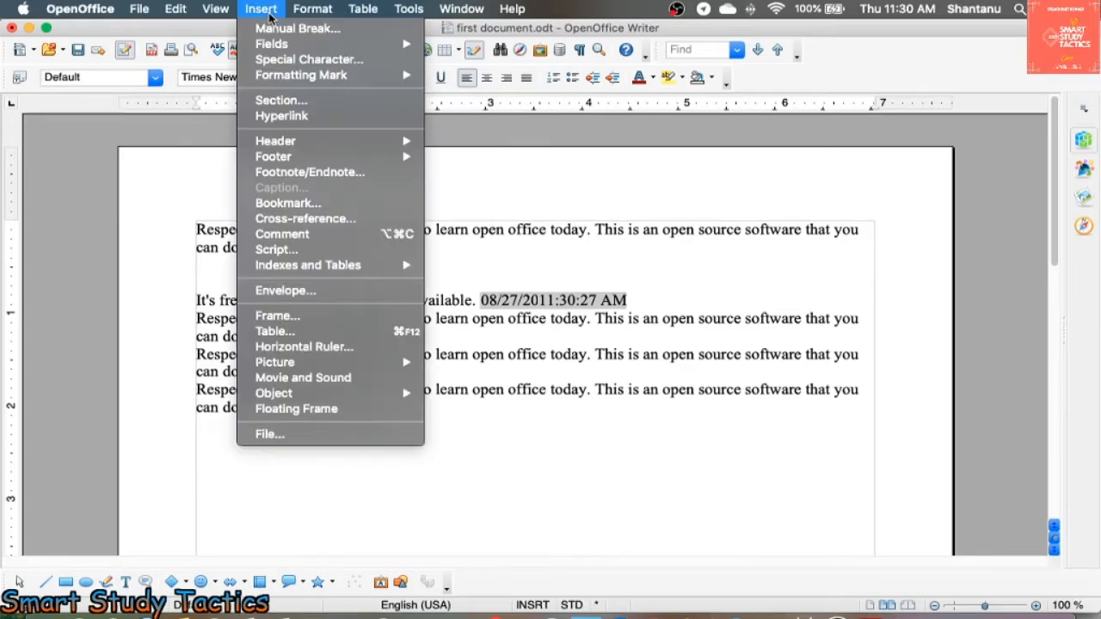
{"action": "left_click", "coordinate": [288, 60]}
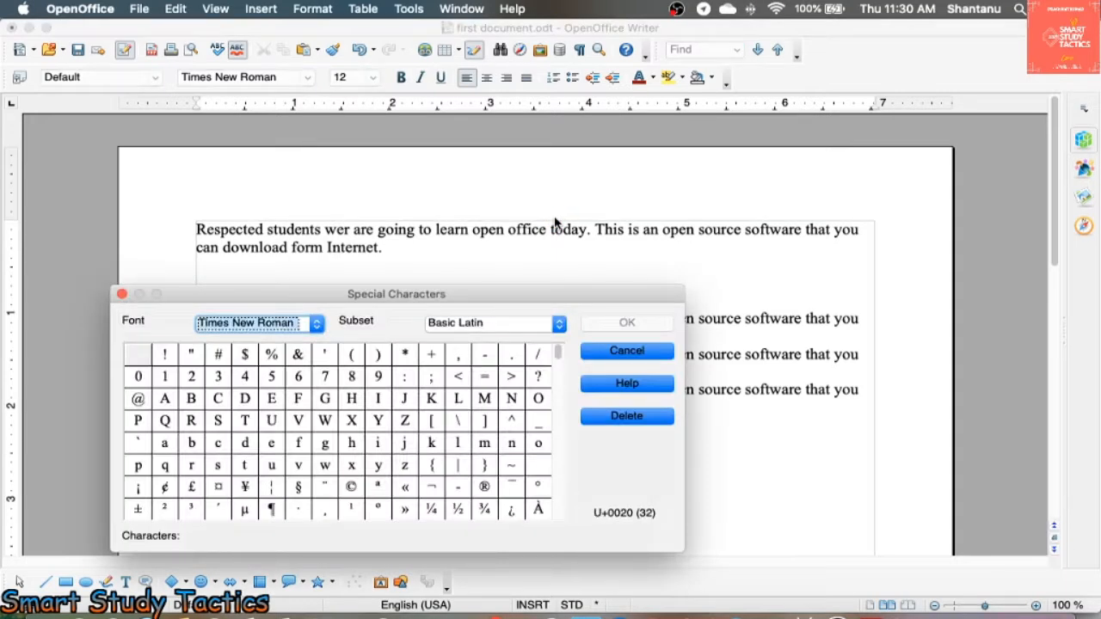
{"action": "left_click_drag", "start_coordinate": [422, 300], "coordinate": [713, 158]}
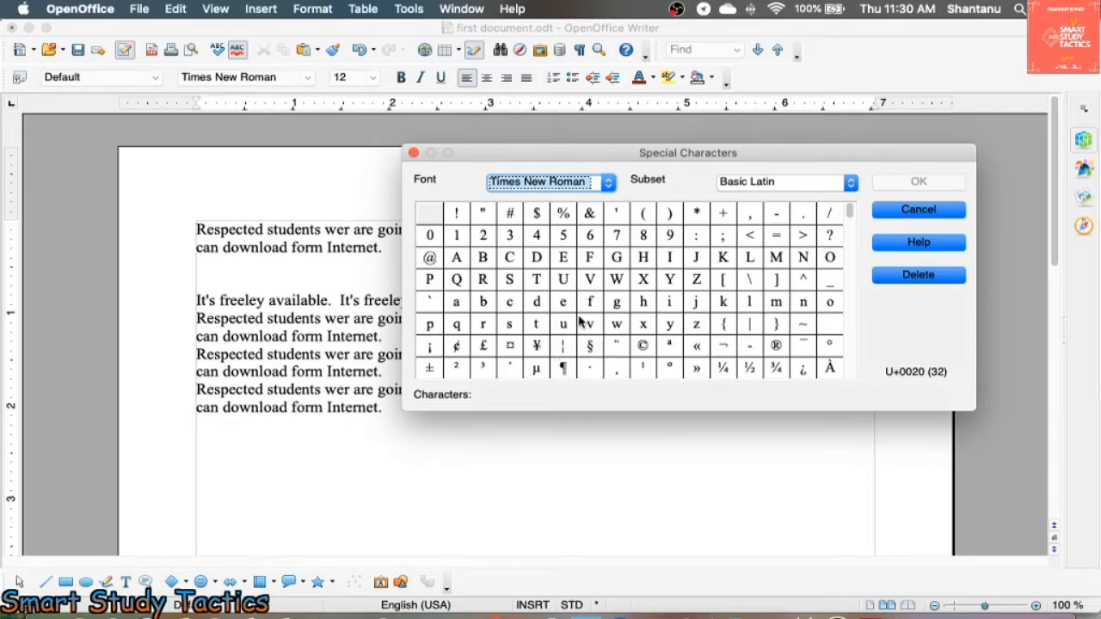
{"action": "left_click", "coordinate": [578, 182]}
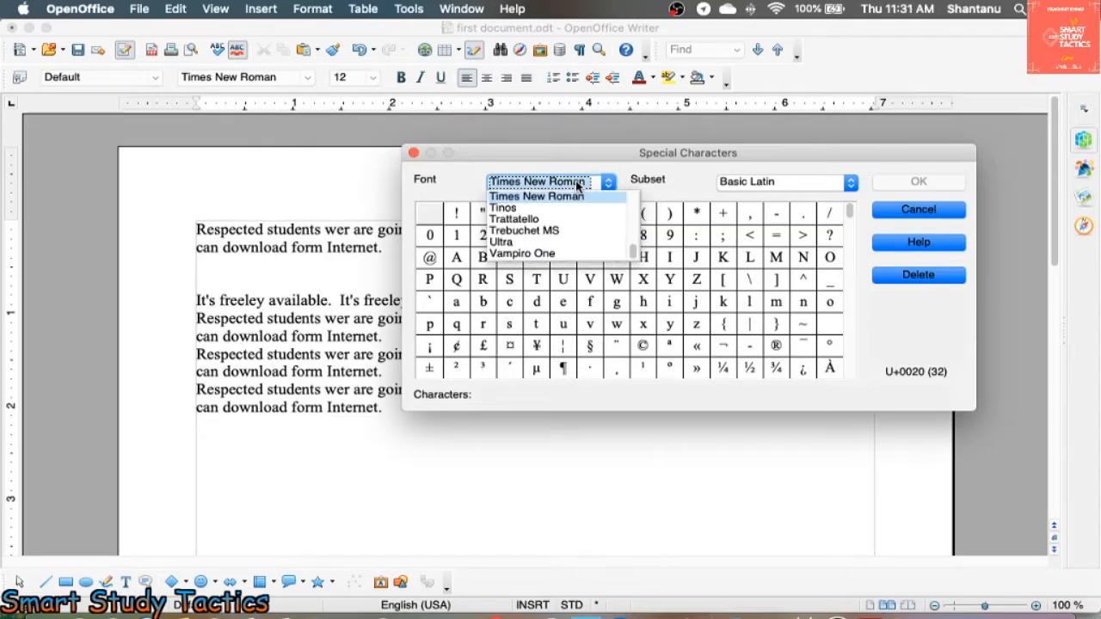
{"action": "scroll", "coordinate": [561, 242], "scroll_direction": "down", "scroll_amount": 3}
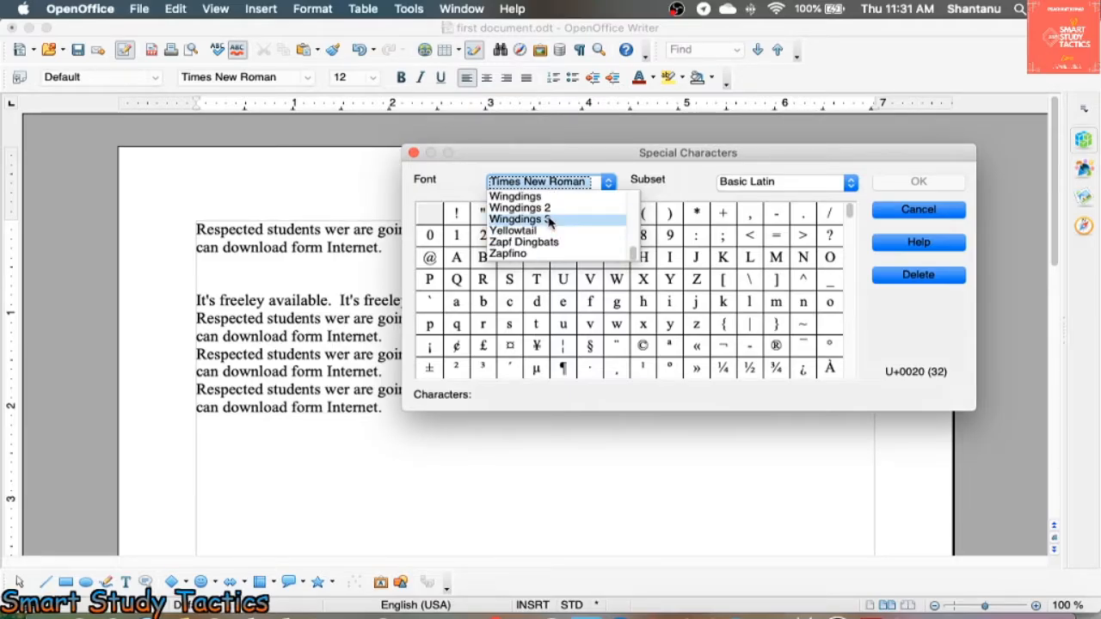
{"action": "left_click", "coordinate": [533, 197]}
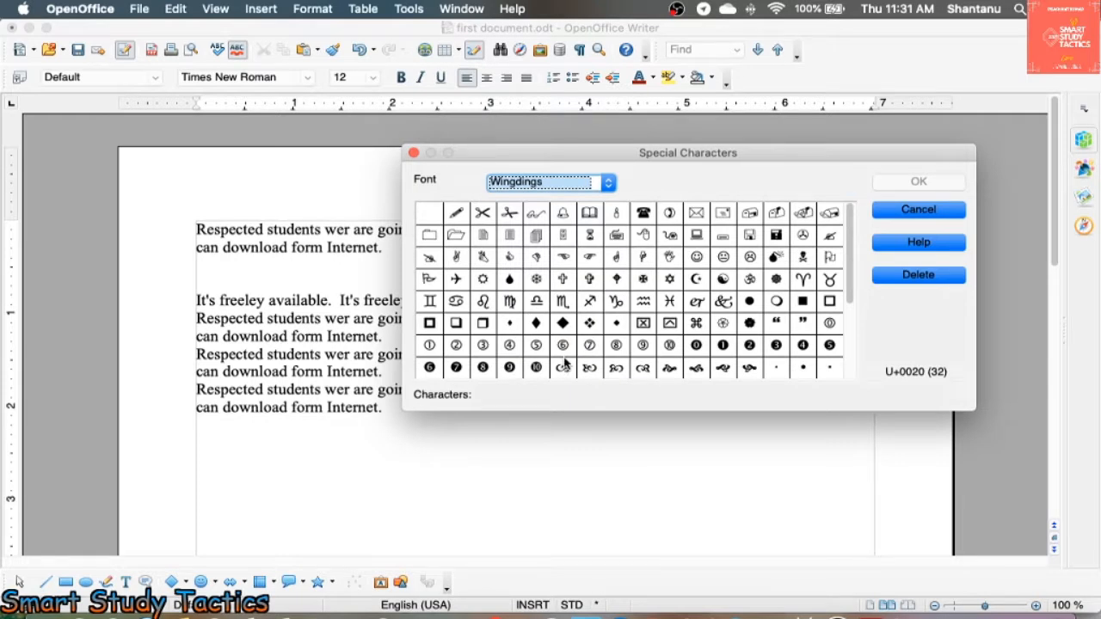
{"action": "scroll", "coordinate": [568, 359], "scroll_direction": "down", "scroll_amount": 2}
{"action": "scroll", "coordinate": [571, 346], "scroll_direction": "up", "scroll_amount": 2}
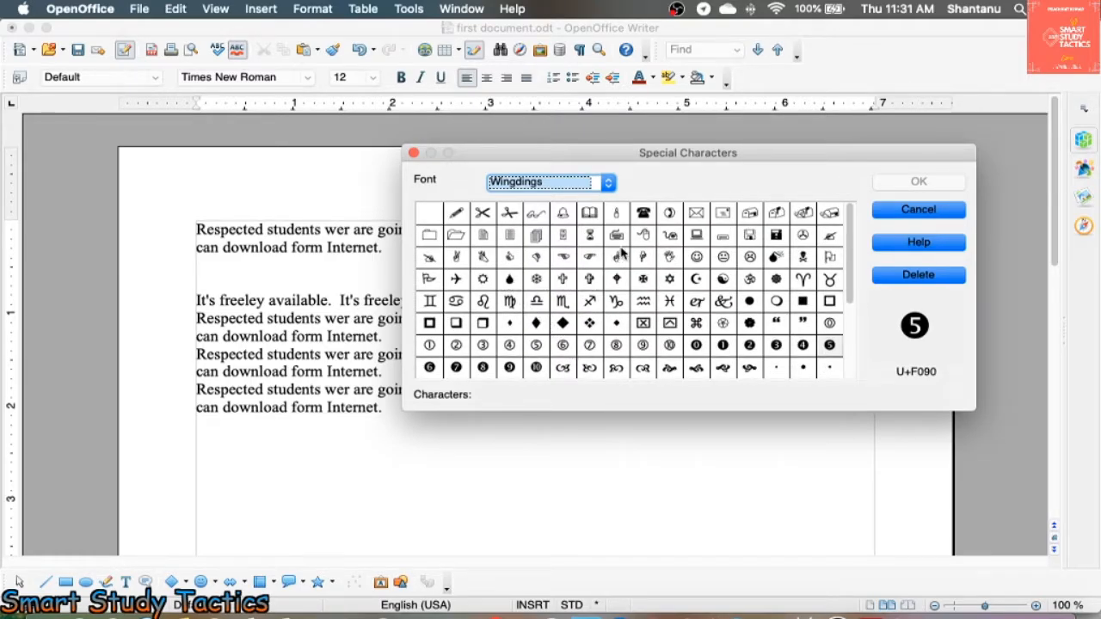
{"action": "left_click", "coordinate": [643, 214]}
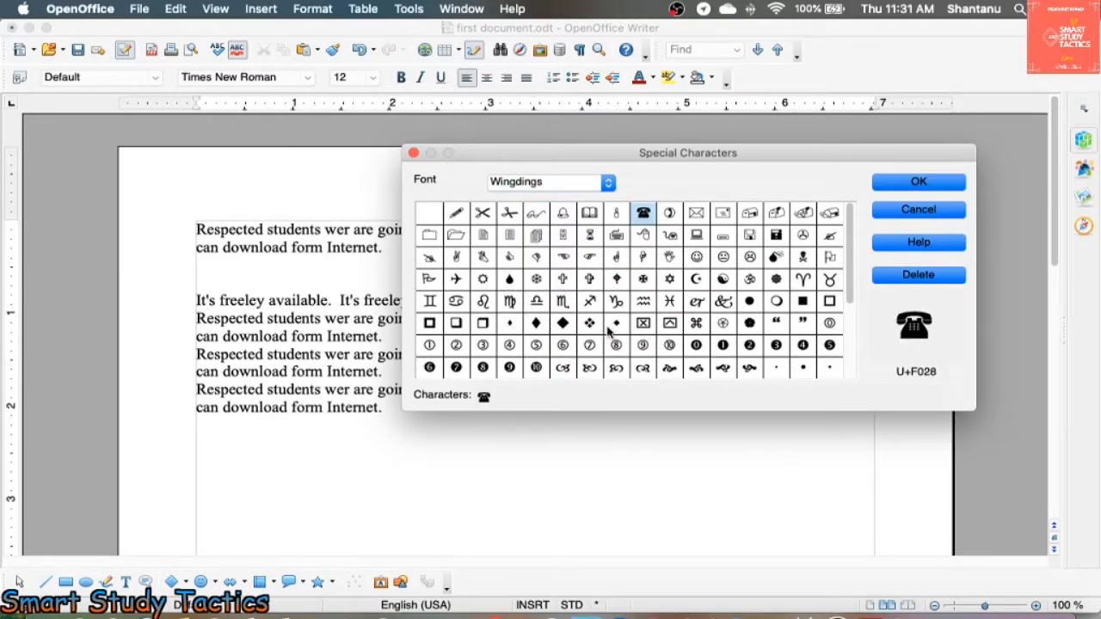
{"action": "left_click", "coordinate": [957, 188]}
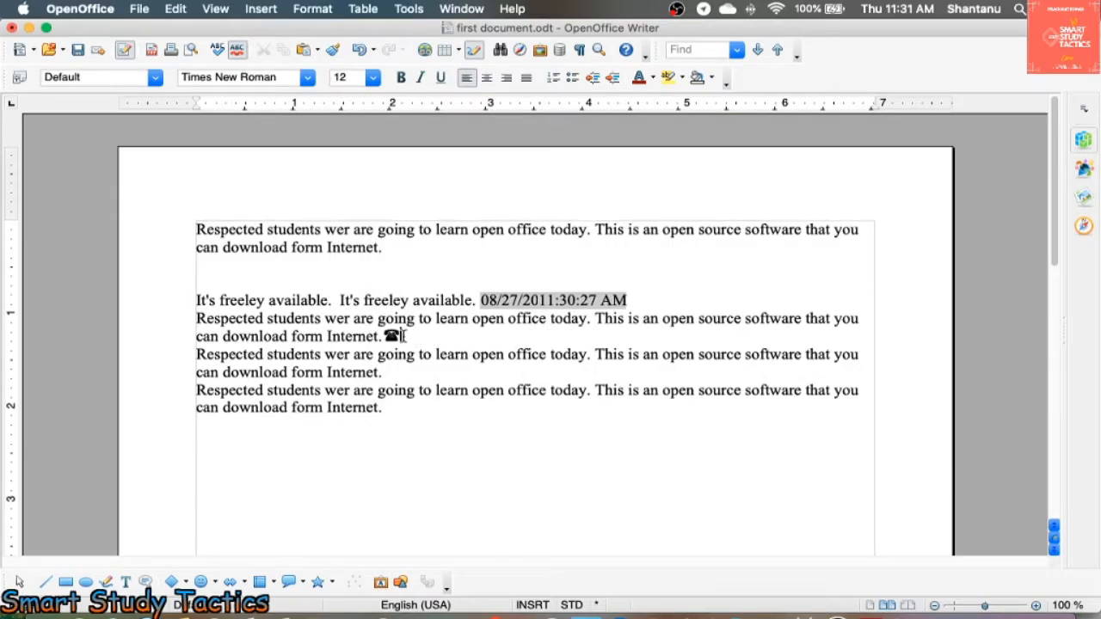
Set the font size of the telephone symbol to 15
{"action": "left_click_drag", "start_coordinate": [402, 337], "coordinate": [382, 338]}
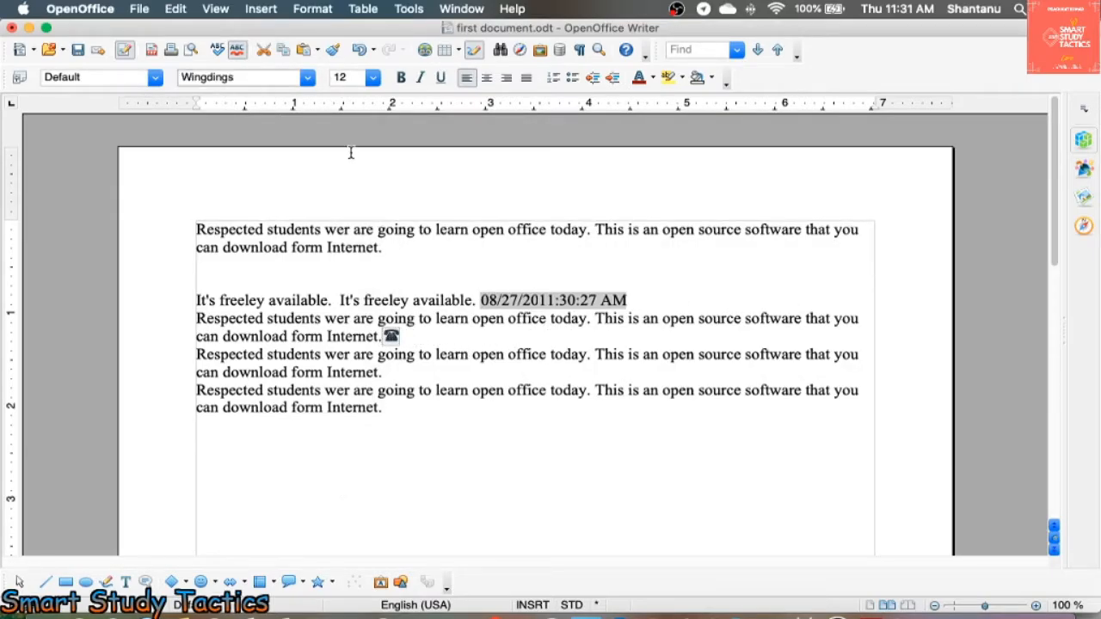
{"action": "left_click", "coordinate": [373, 77]}
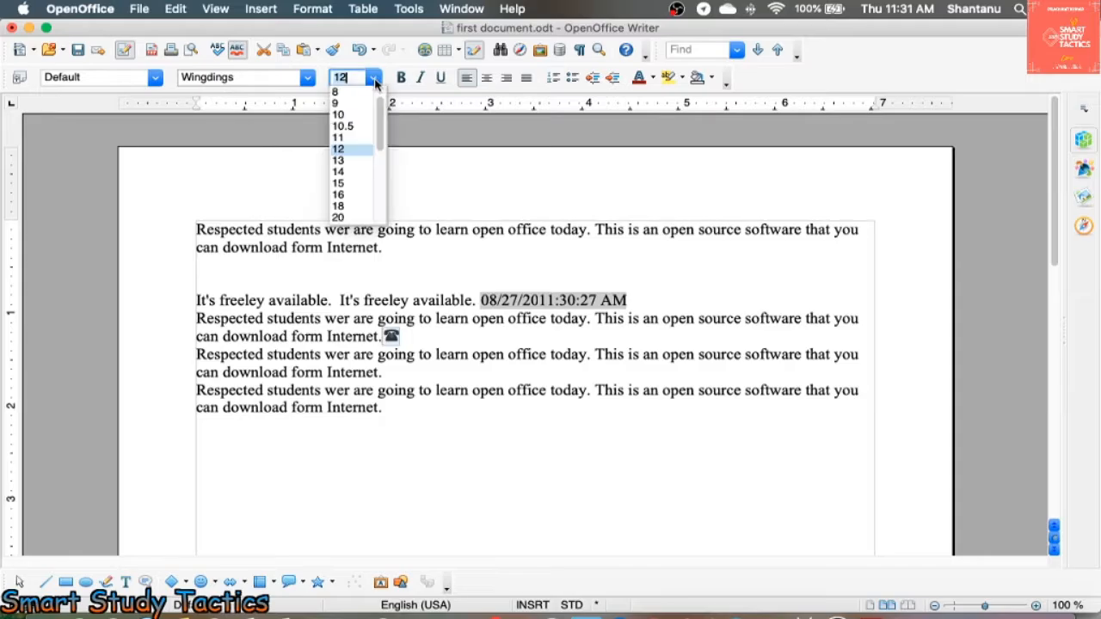
{"action": "left_click", "coordinate": [358, 186]}
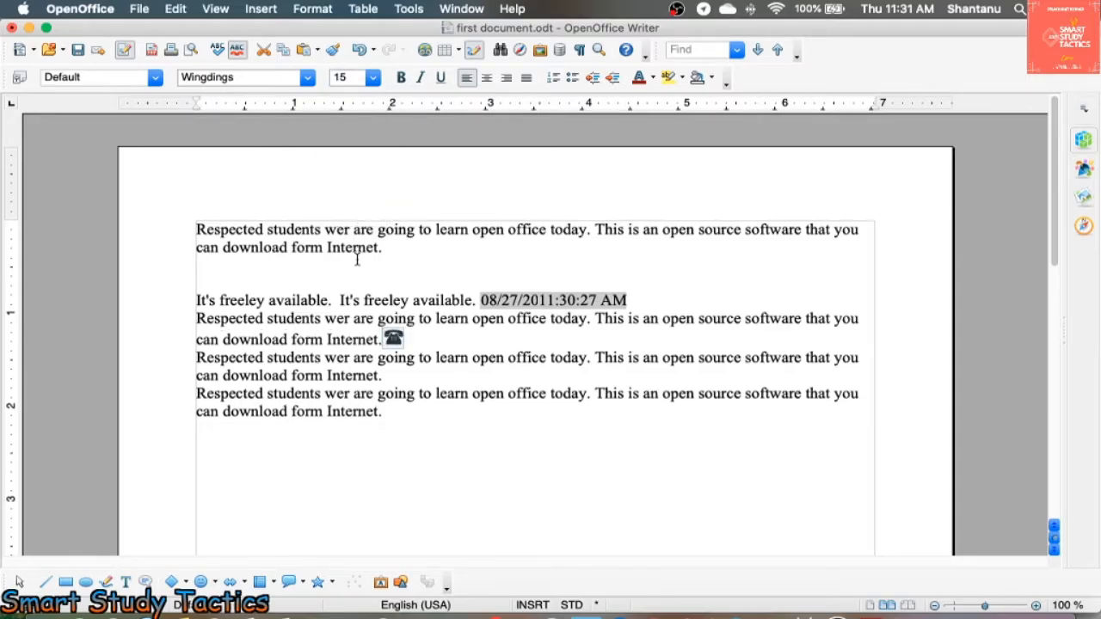
{"action": "key", "text": "Right"}
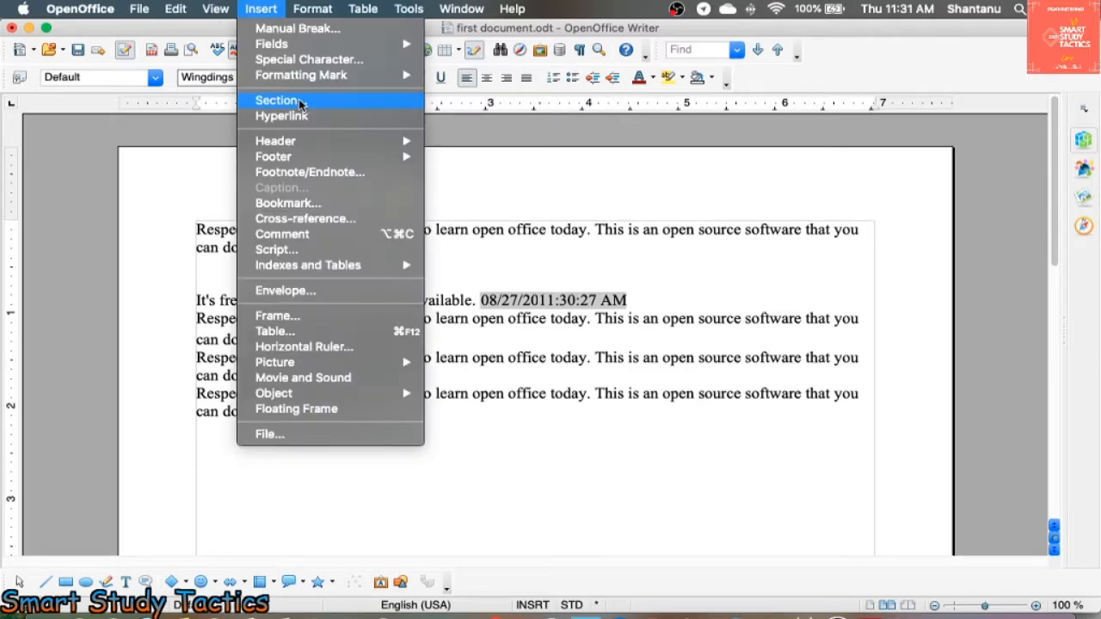
{"action": "left_click", "coordinate": [261, 9]}
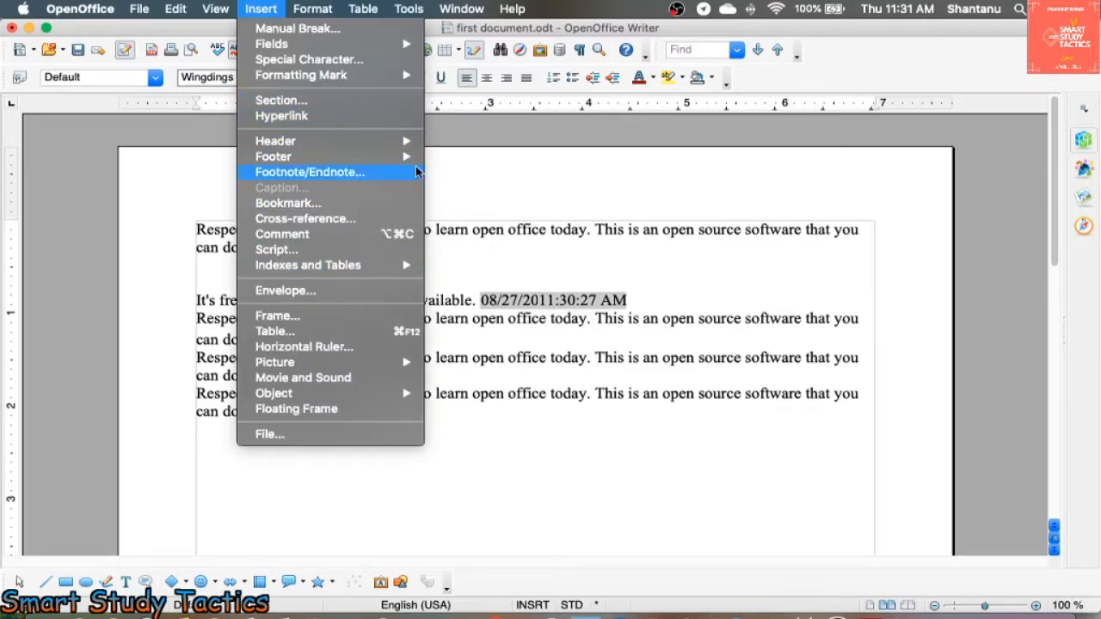
{"action": "left_click", "coordinate": [305, 121]}
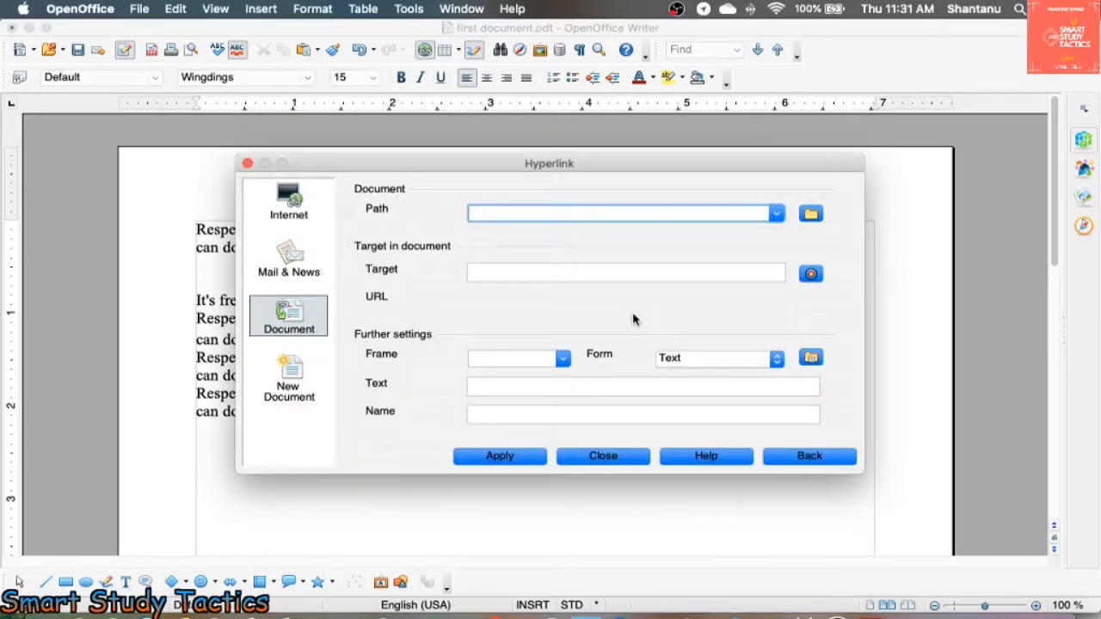
{"action": "left_click", "coordinate": [604, 459]}
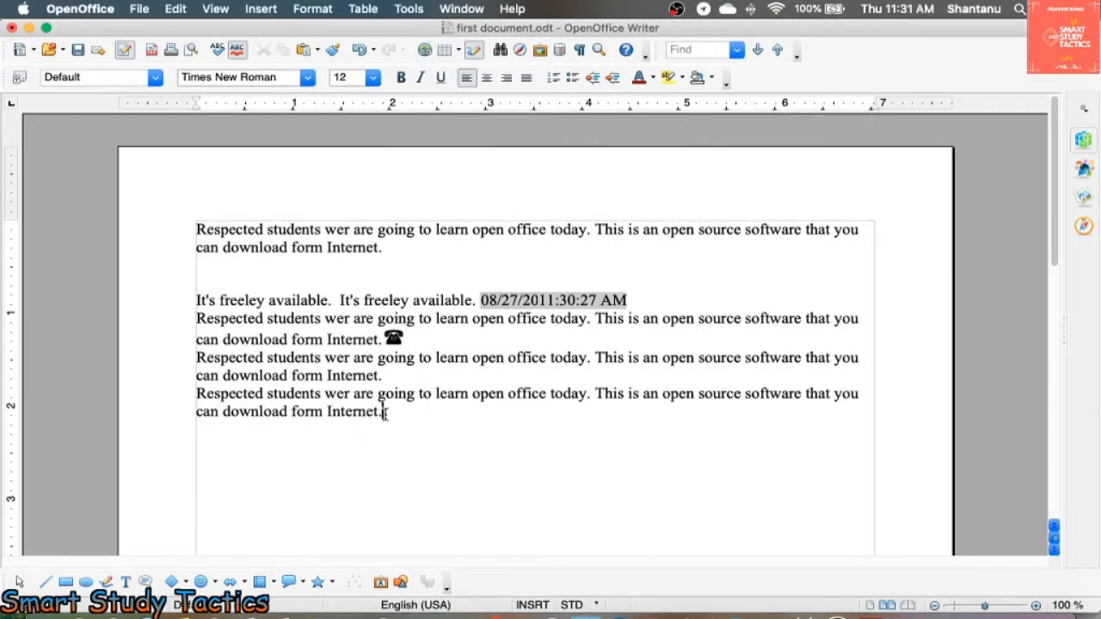
Add the line "Click to next document" below the last paragraph, leaving one blank line between them
{"action": "key", "text": "Return"}
{"action": "key", "text": "Return"}
{"action": "type", "text": "Click to "}
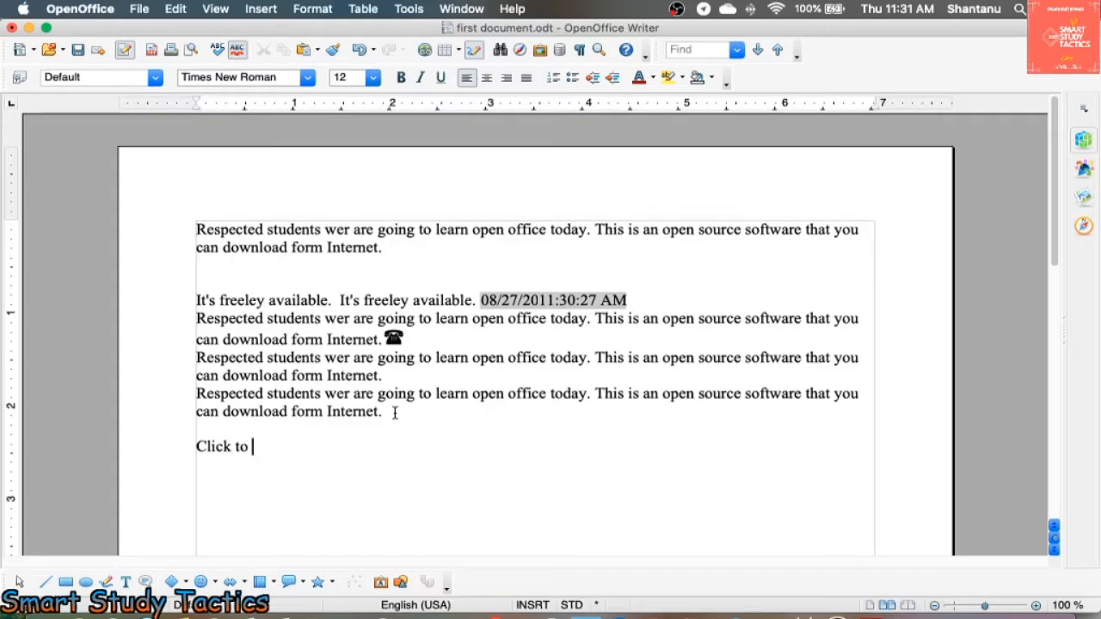
{"action": "type", "text": "next document"}
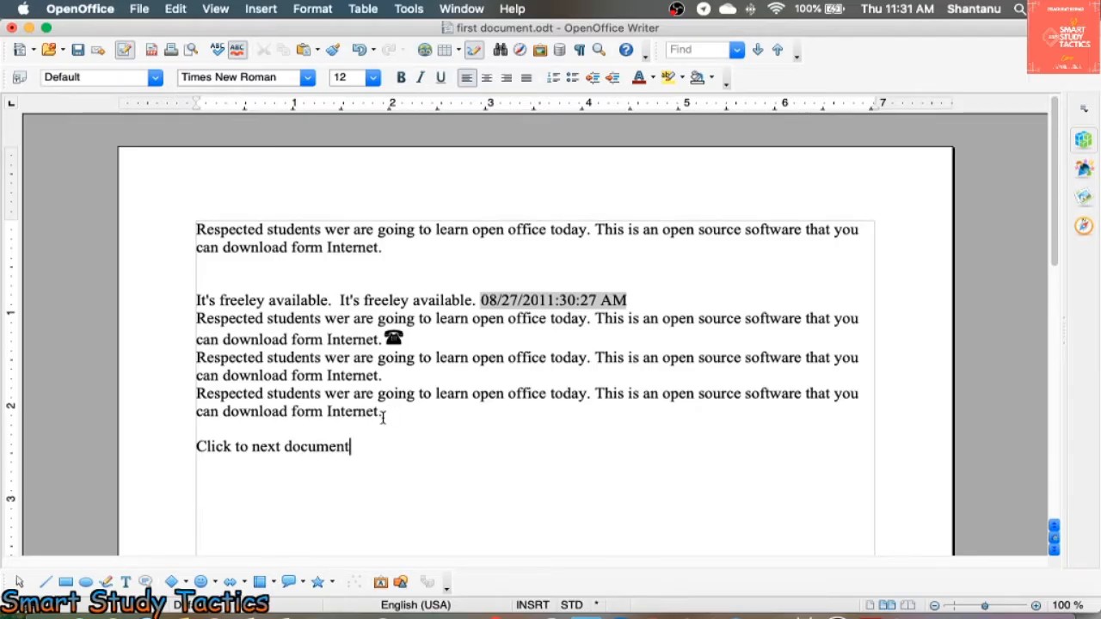
Turn the line "Click to next document" into a document hyperlink pointing to "I am a teacher.odp" in the Documents folder
{"action": "left_click_drag", "start_coordinate": [351, 446], "coordinate": [184, 445]}
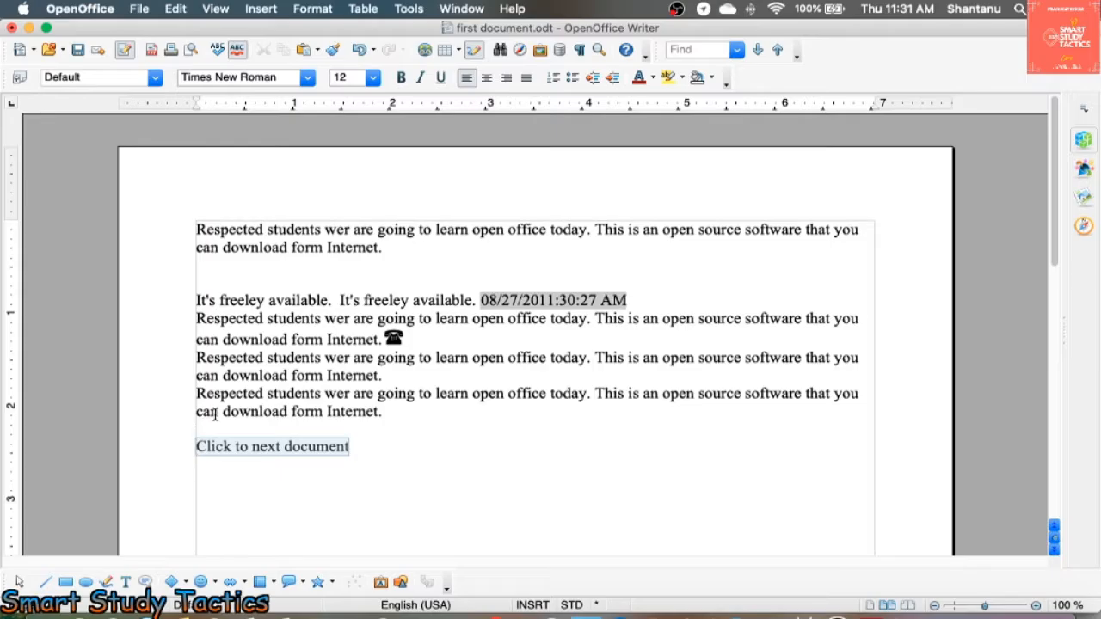
{"action": "left_click", "coordinate": [261, 10]}
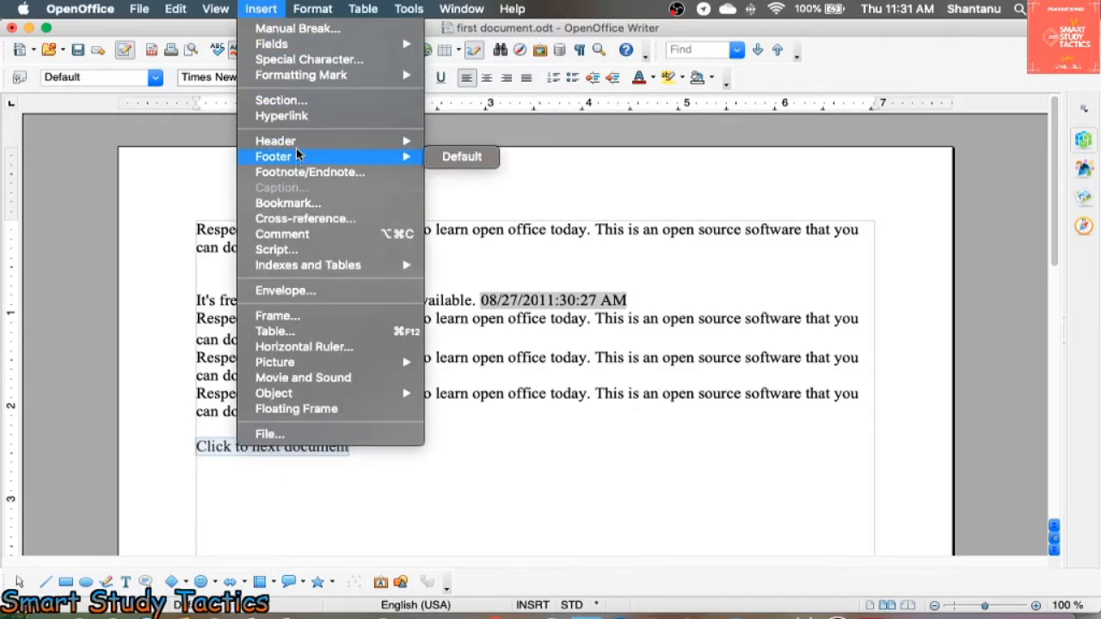
{"action": "left_click", "coordinate": [290, 118]}
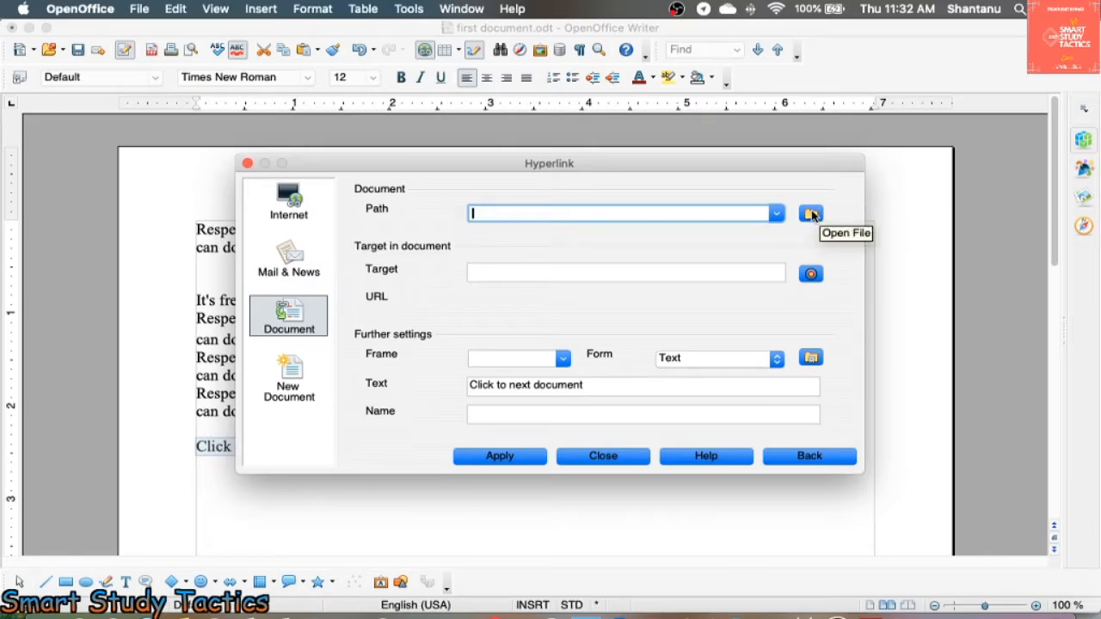
{"action": "left_click", "coordinate": [812, 214]}
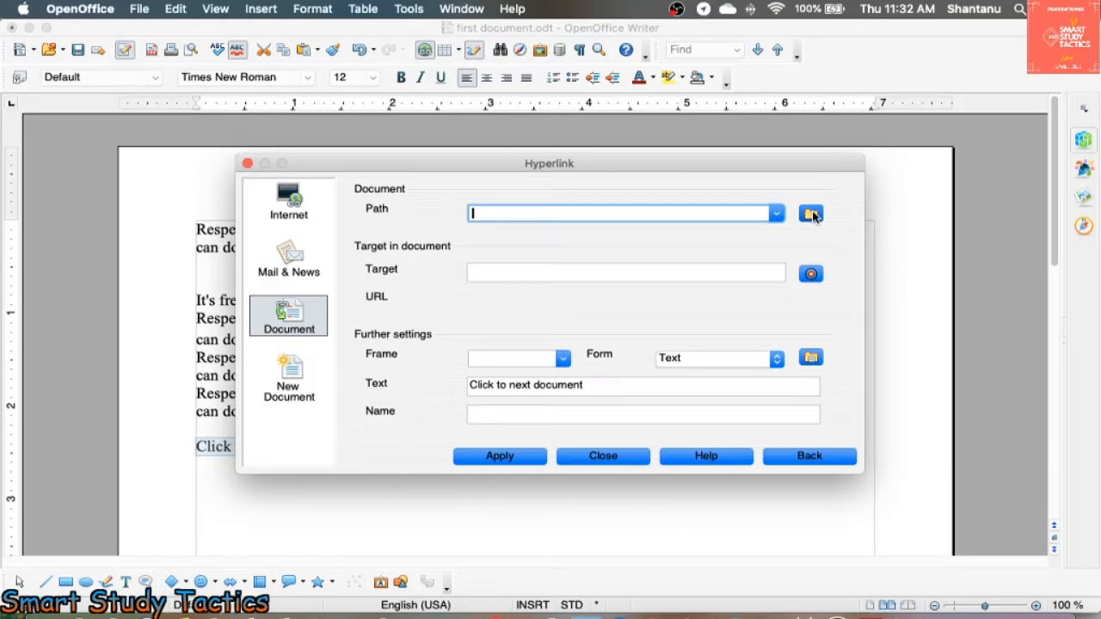
{"action": "left_click", "coordinate": [813, 214]}
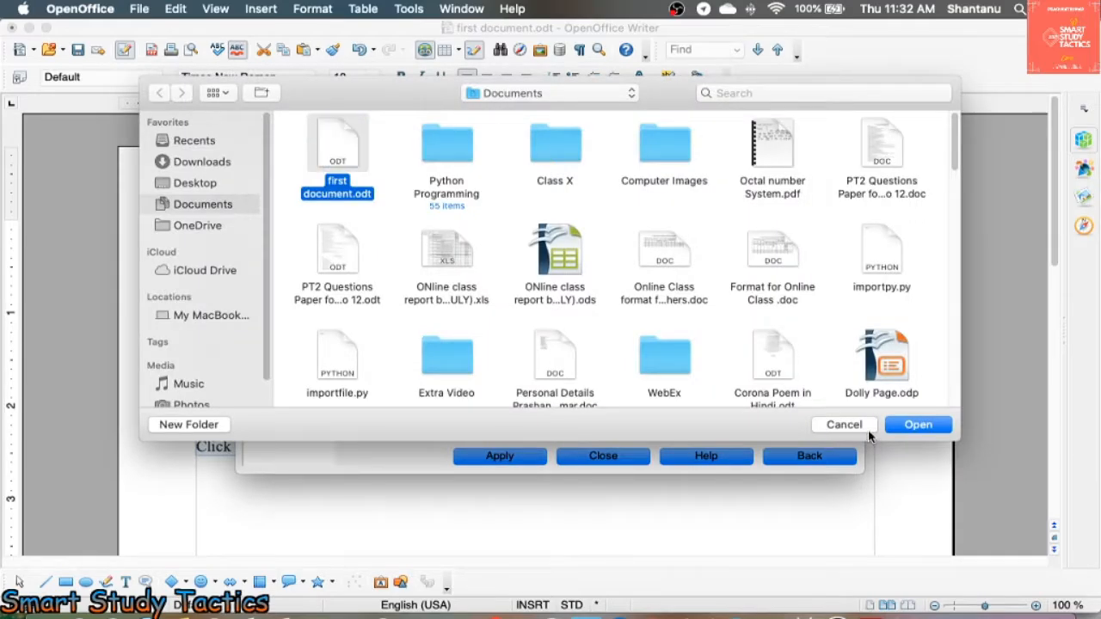
{"action": "scroll", "coordinate": [395, 224], "scroll_direction": "down", "scroll_amount": 5}
{"action": "left_click", "coordinate": [896, 253]}
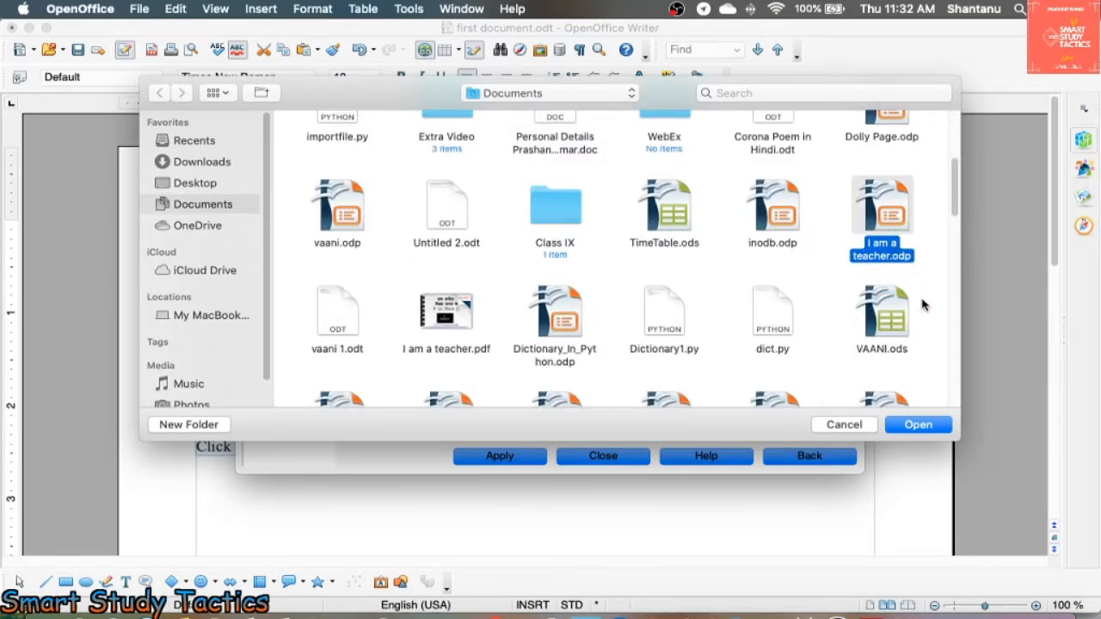
{"action": "left_click", "coordinate": [916, 426]}
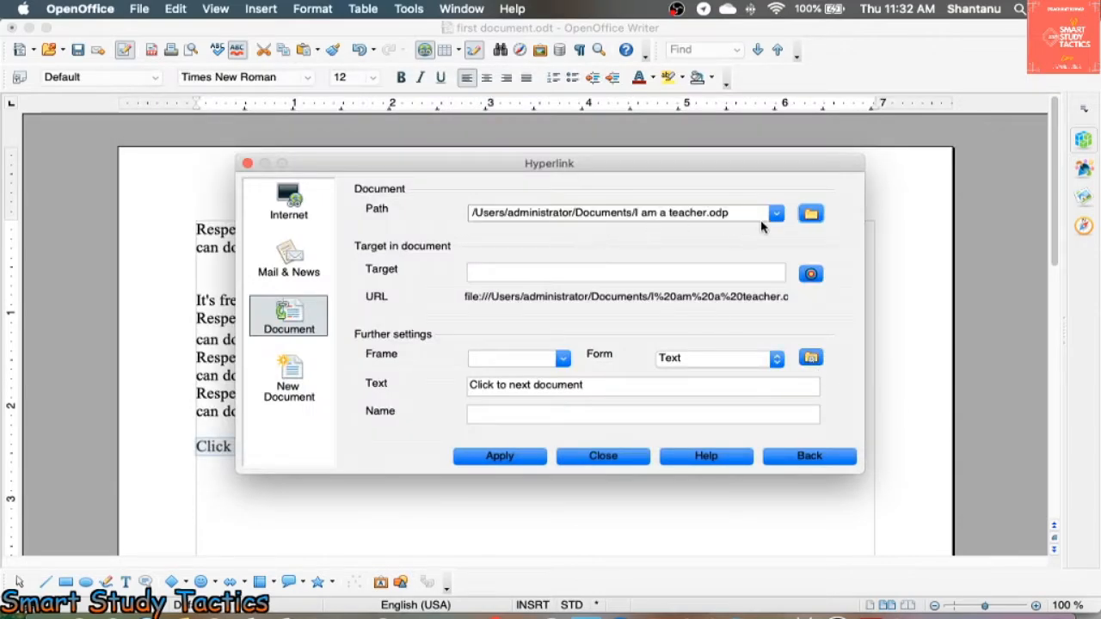
{"action": "left_click", "coordinate": [499, 457]}
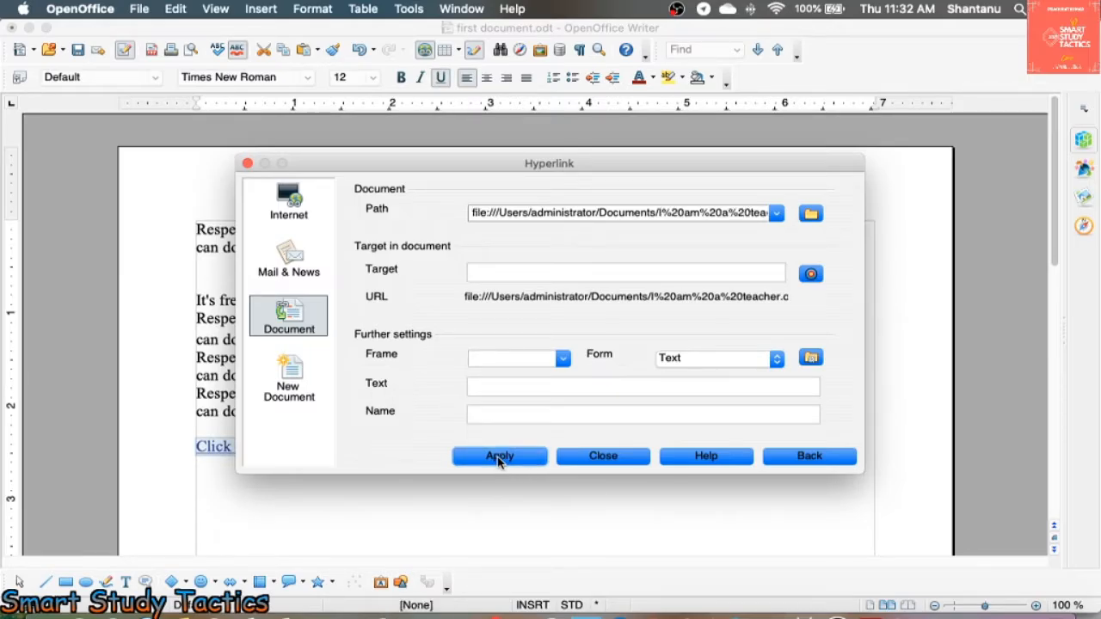
{"action": "left_click", "coordinate": [499, 457]}
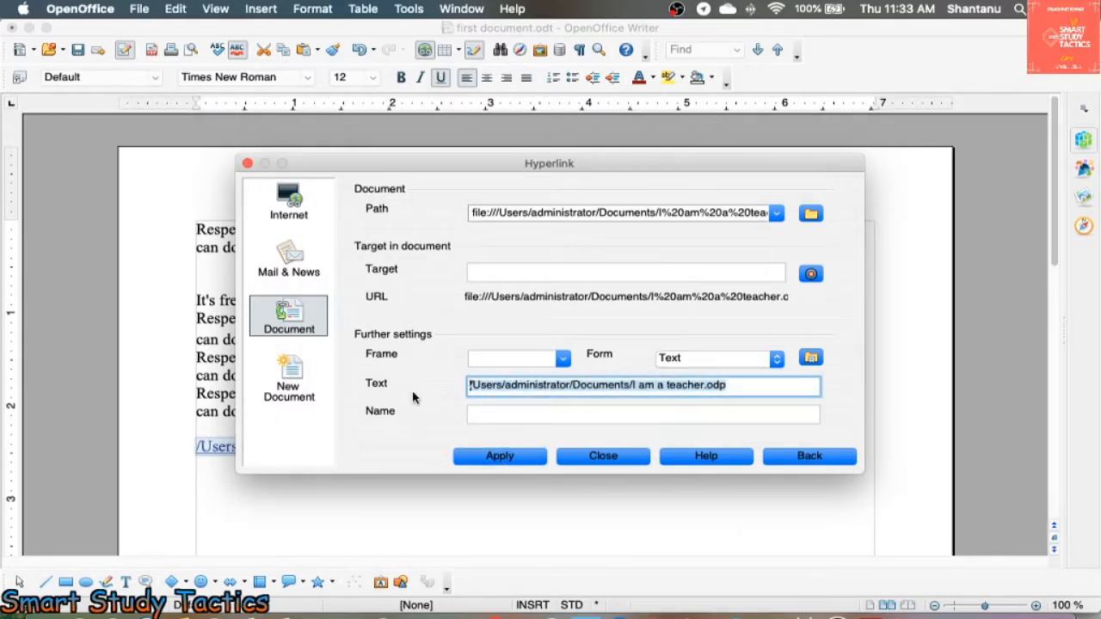
Set the hyperlink's display text to "Click to next", apply it and close the hyperlink settings
{"action": "type", "text": "C"}
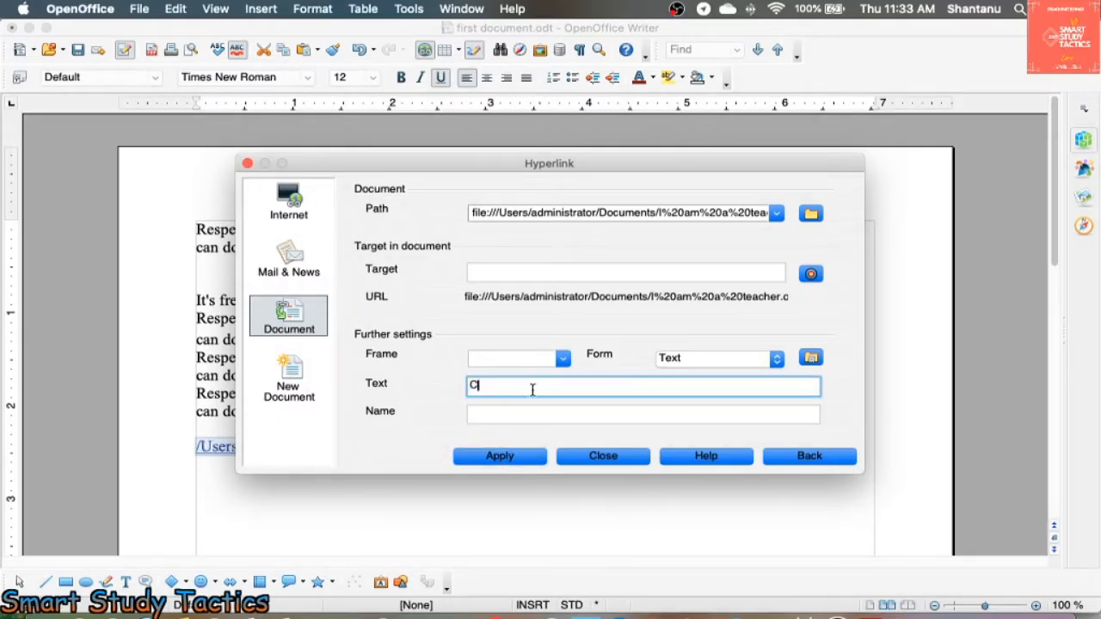
{"action": "type", "text": "lick to m"}
{"action": "left_click", "coordinate": [500, 456]}
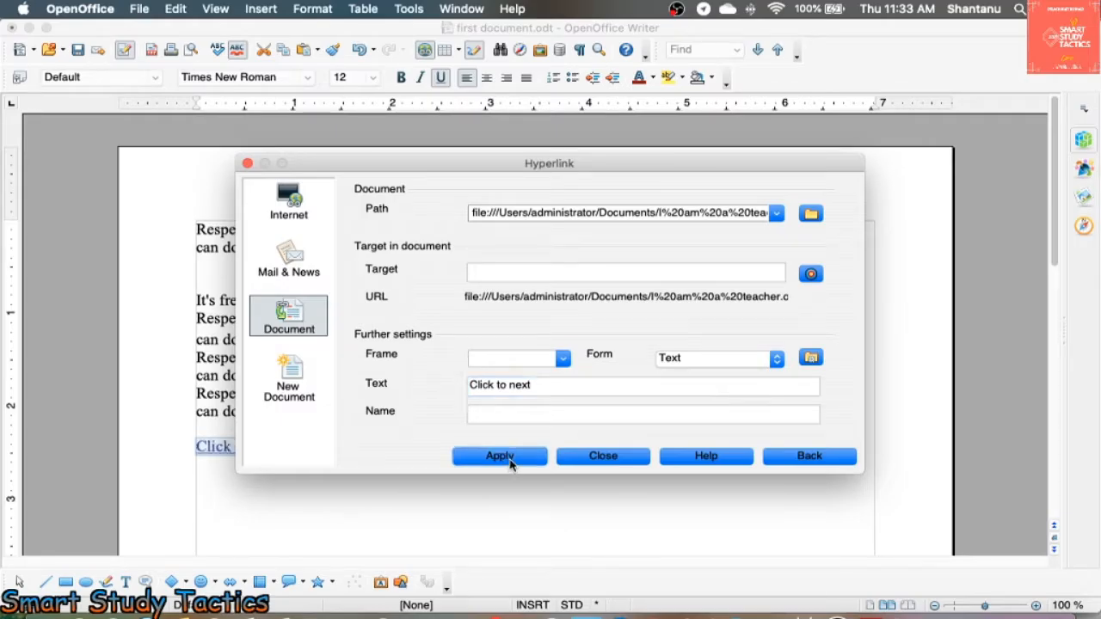
{"action": "left_click", "coordinate": [633, 460]}
{"action": "left_click", "coordinate": [407, 439]}
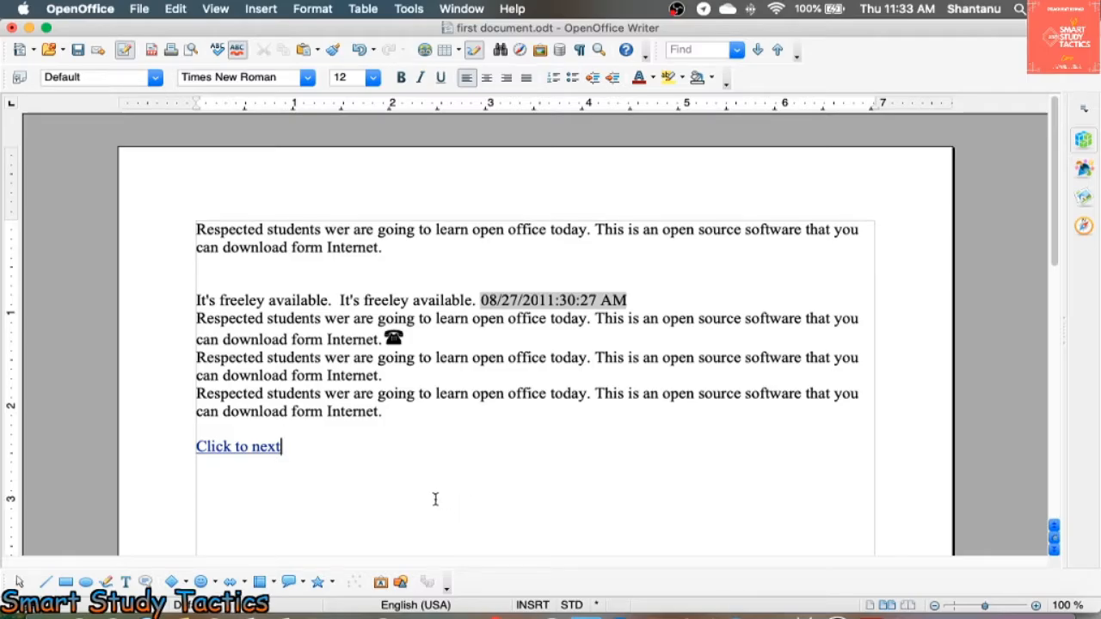
Follow the "Click to next" link to the linked presentation, then minimize it to return to first document.odt
{"action": "left_click", "coordinate": [252, 452]}
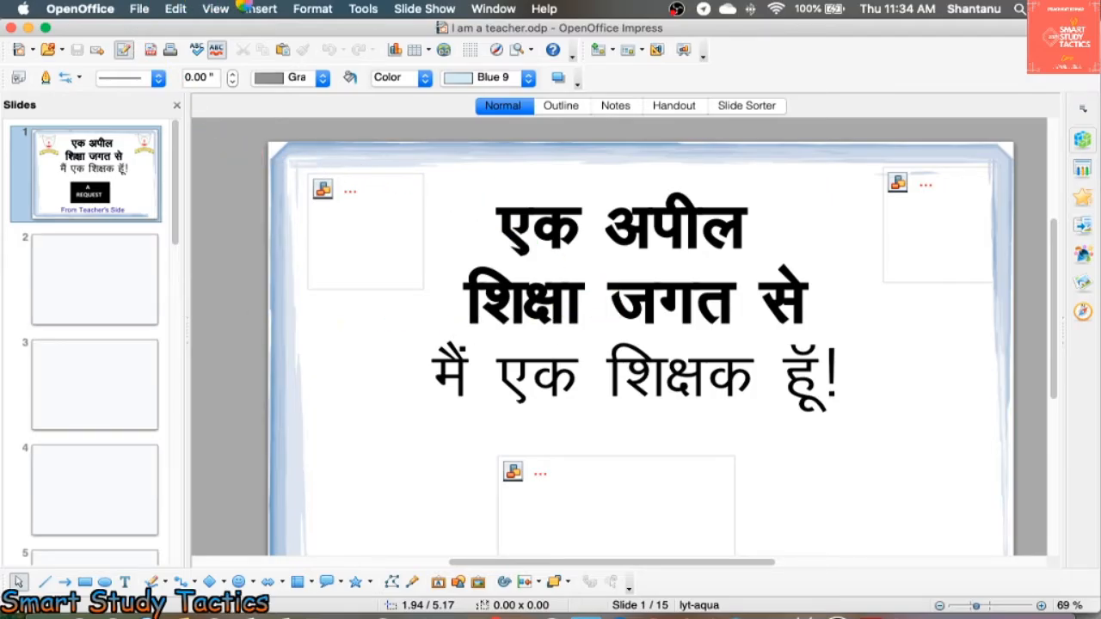
{"action": "left_click", "coordinate": [28, 28]}
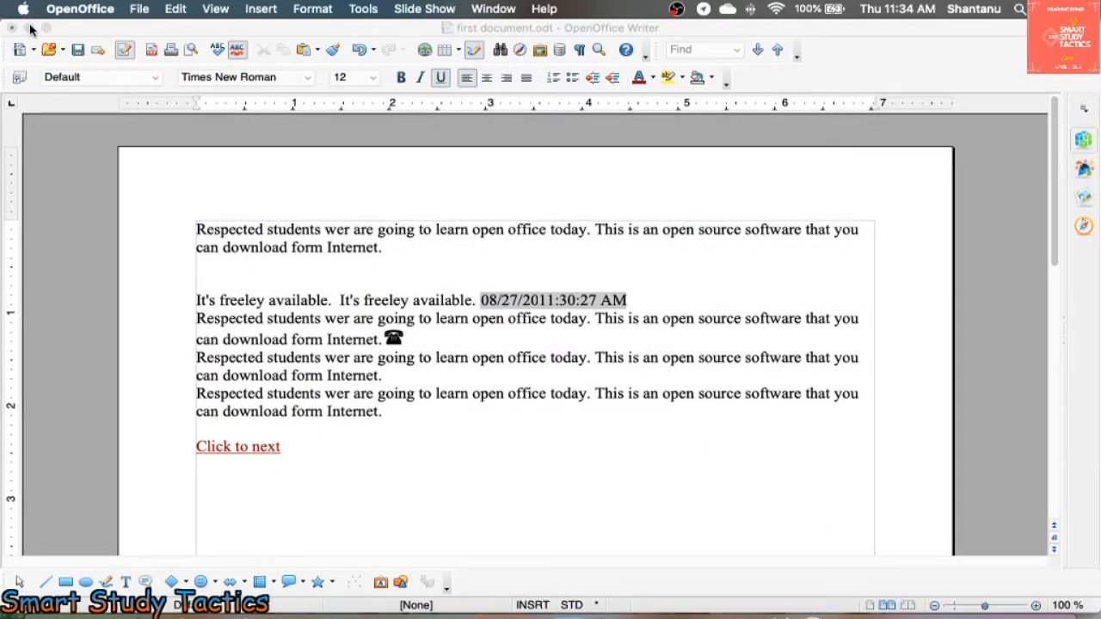
{"action": "left_click", "coordinate": [290, 446]}
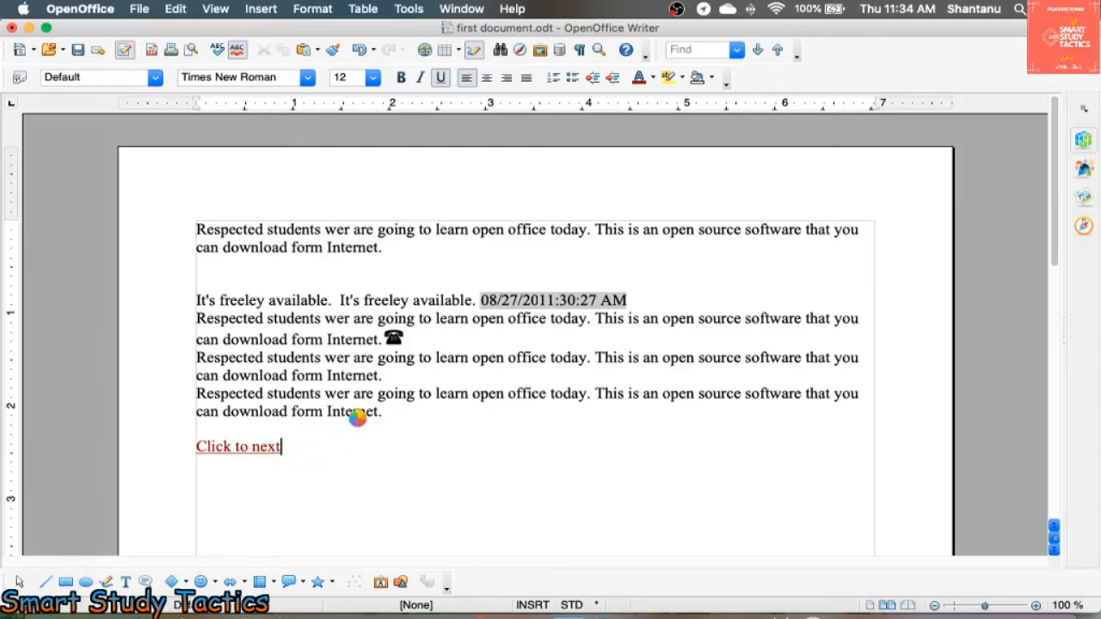
{"action": "left_click", "coordinate": [248, 11]}
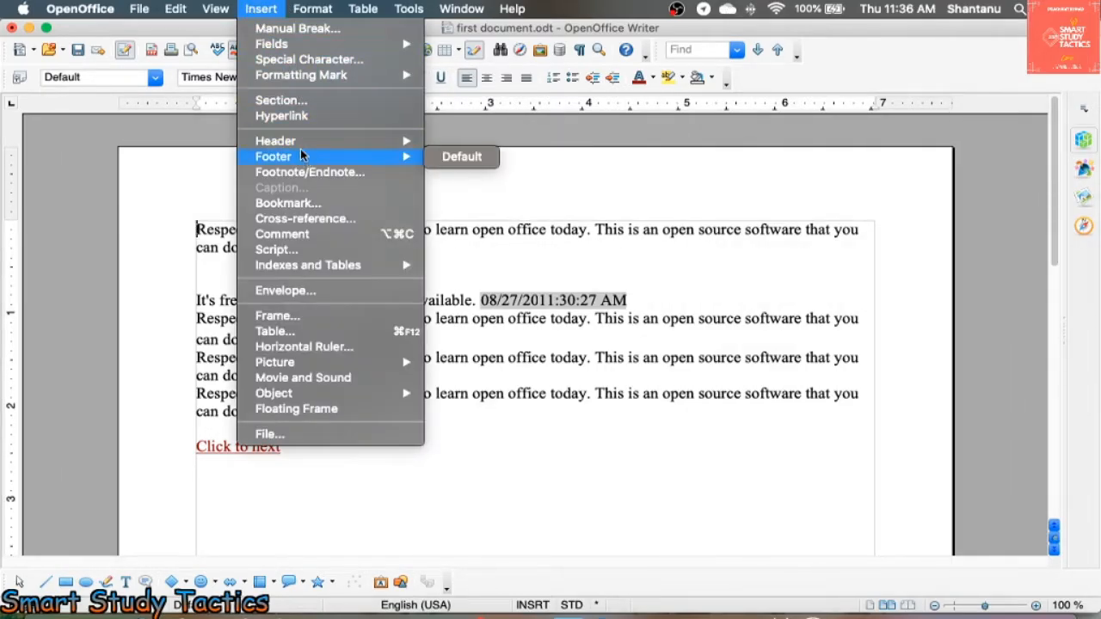
{"action": "mouse_move", "coordinate": [298, 143]}
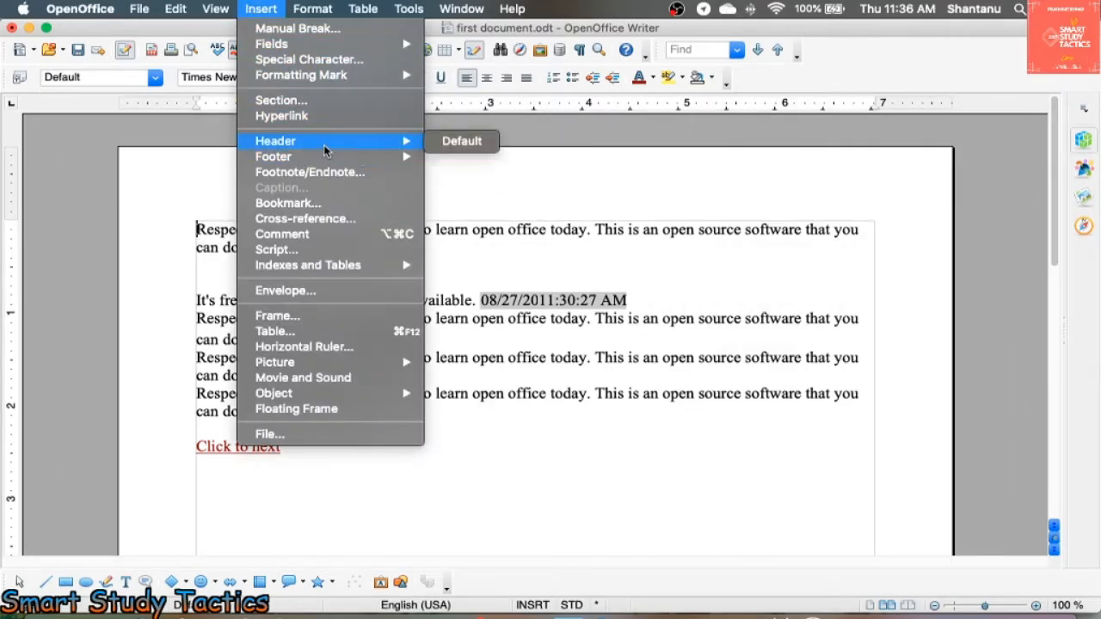
{"action": "mouse_move", "coordinate": [322, 160]}
{"action": "left_click", "coordinate": [513, 213]}
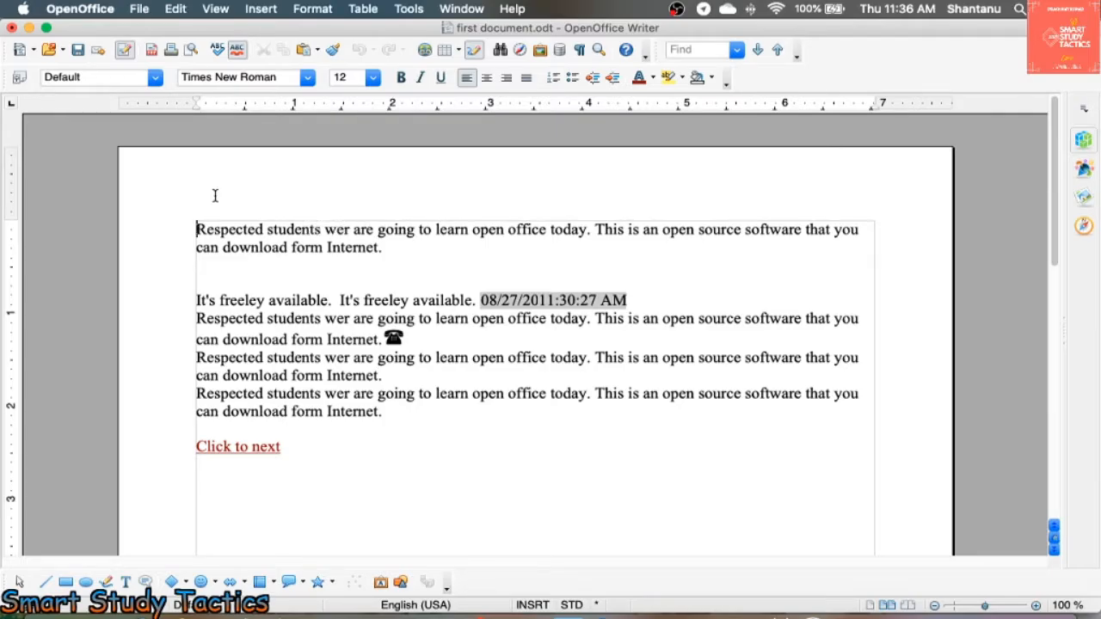
Add a Default header to the page and insert a Page Number field at its start
{"action": "left_click", "coordinate": [256, 12]}
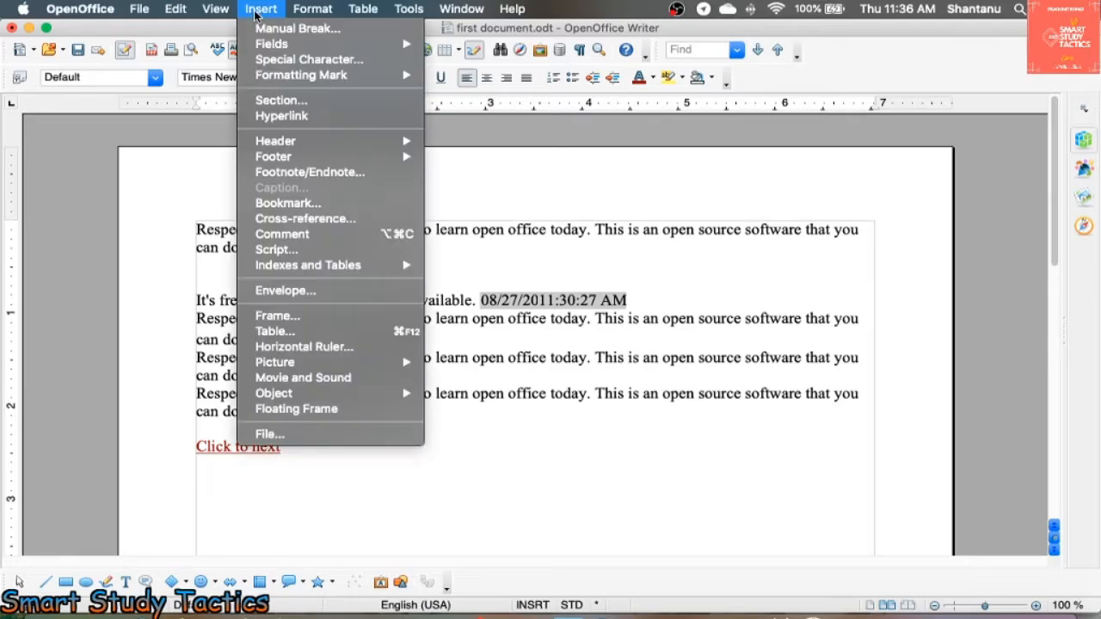
{"action": "mouse_move", "coordinate": [292, 141]}
{"action": "left_click", "coordinate": [461, 144]}
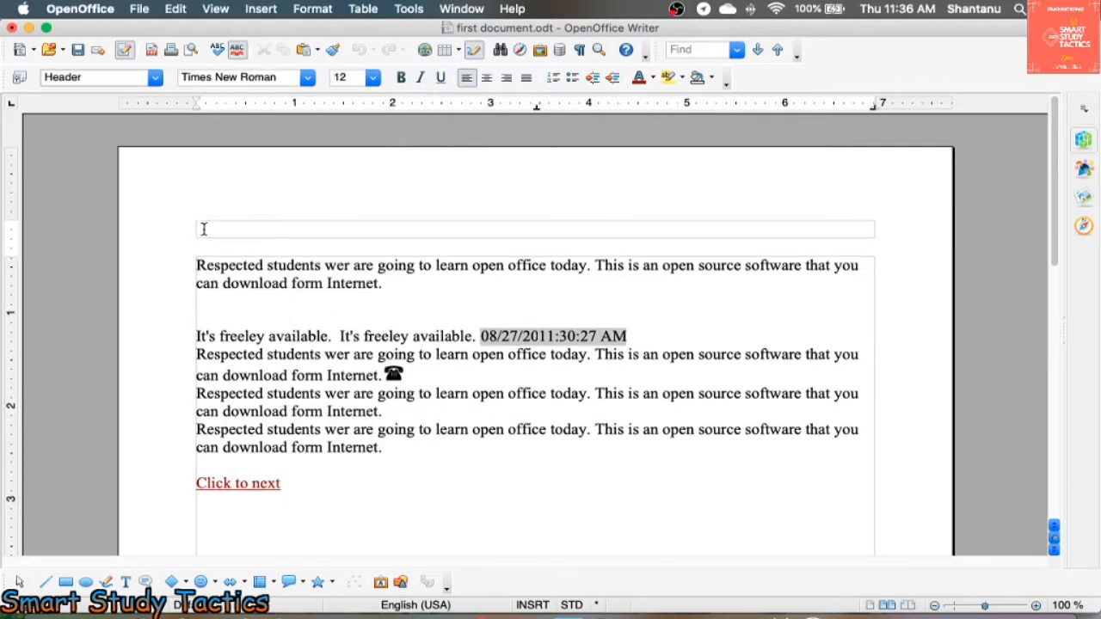
{"action": "left_click", "coordinate": [263, 10]}
{"action": "mouse_move", "coordinate": [271, 43]}
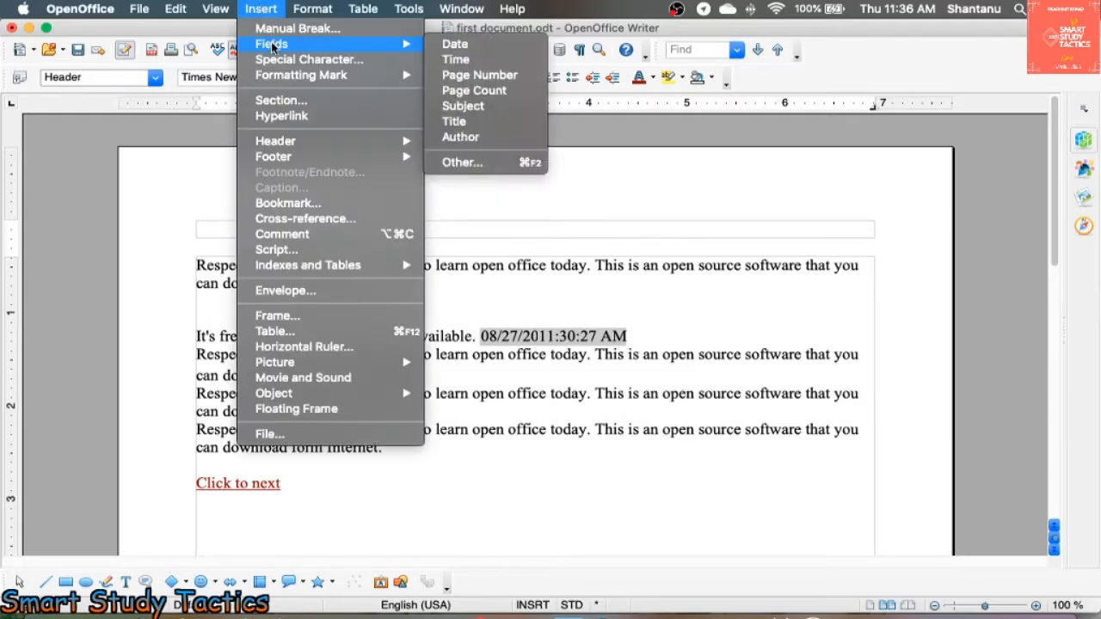
{"action": "left_click", "coordinate": [482, 79]}
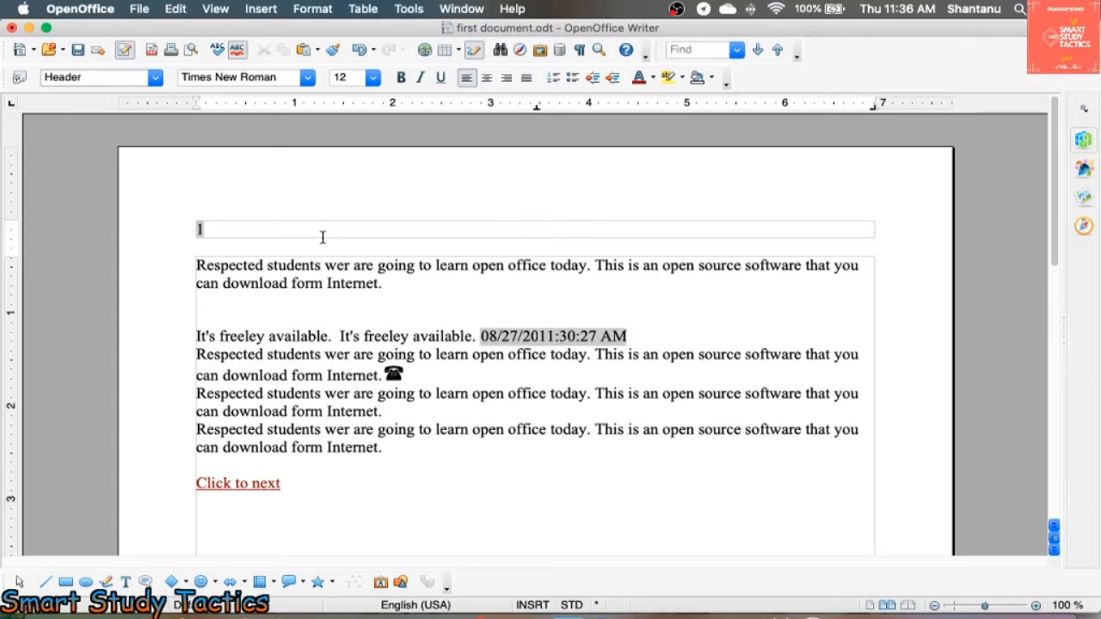
Insert a Title field at the centre of the header and enter "This is my File" after it
{"action": "left_click", "coordinate": [255, 12]}
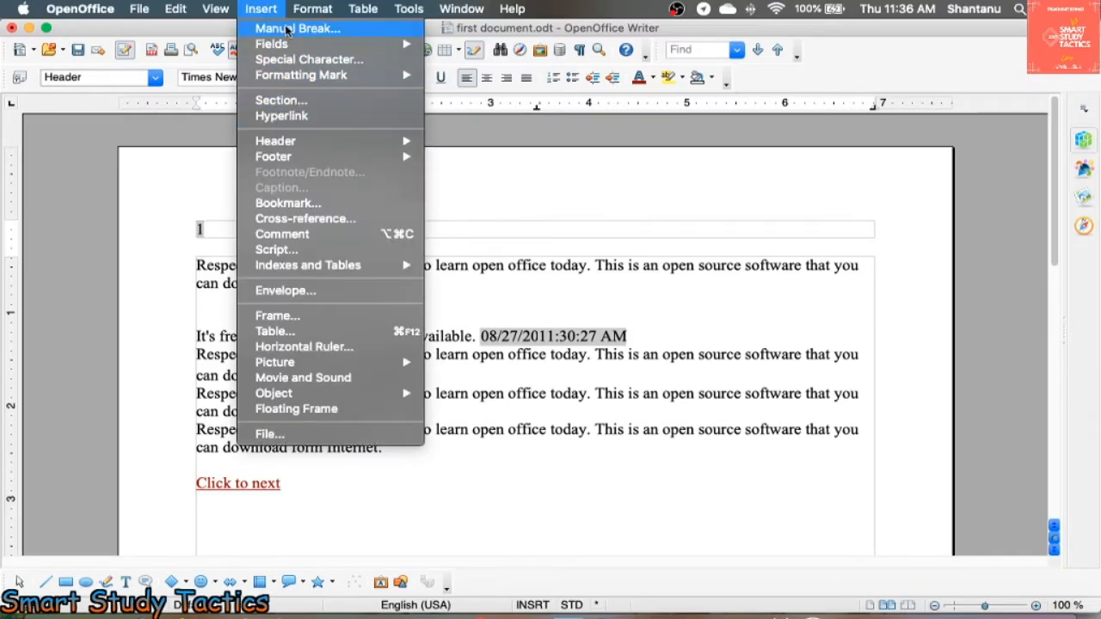
{"action": "mouse_move", "coordinate": [285, 43]}
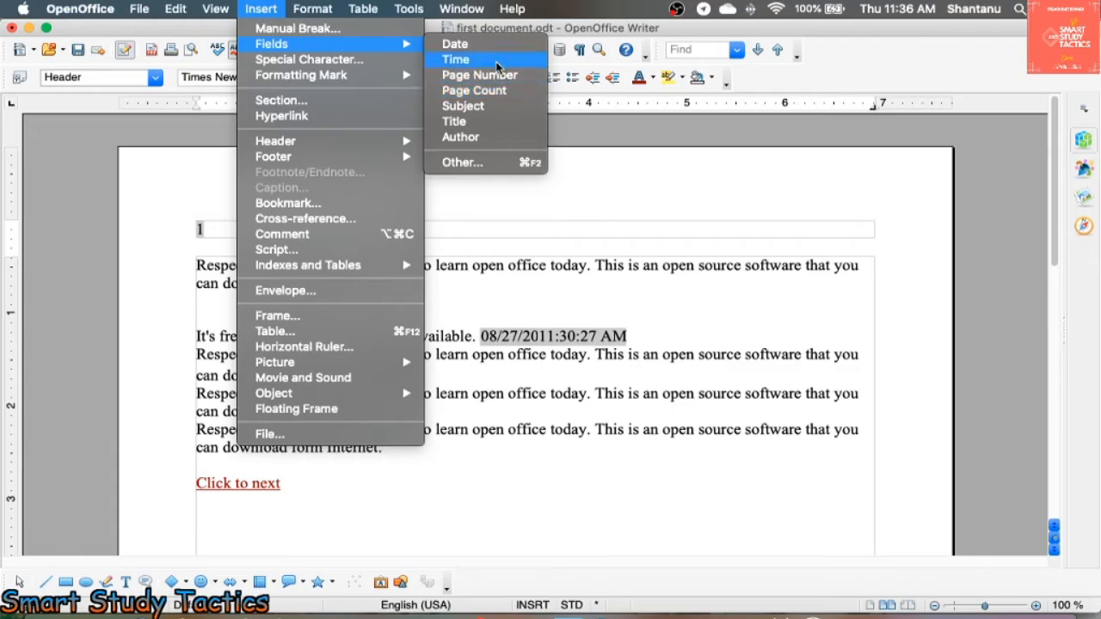
{"action": "left_click", "coordinate": [488, 123]}
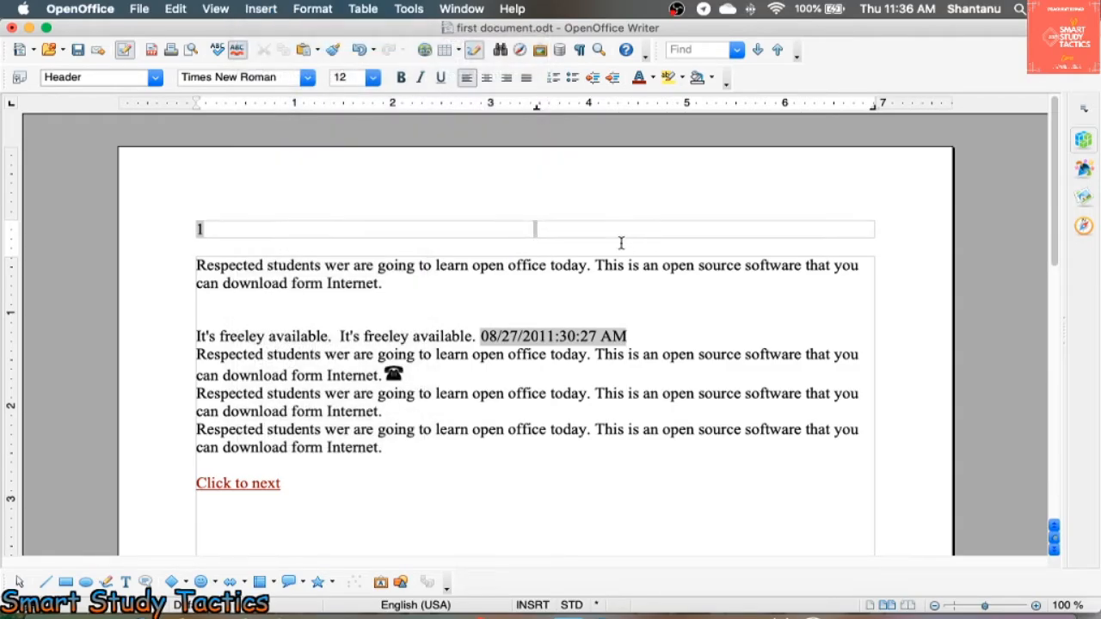
{"action": "type", "text": "This is my File"}
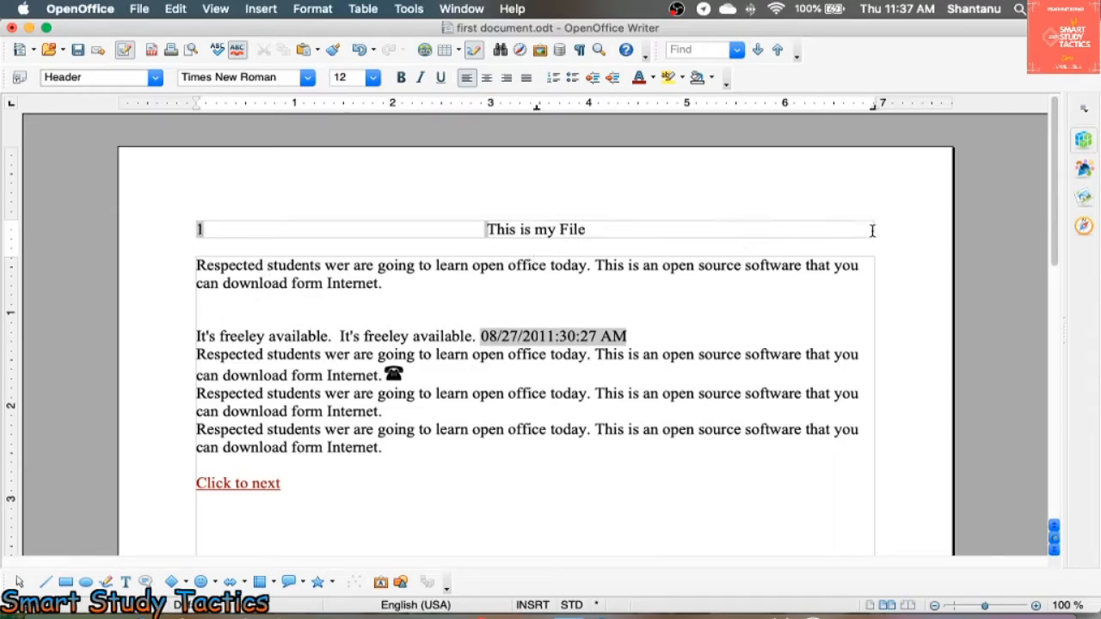
Insert an Author field at the right end of the header and replace it with the author's full name
{"action": "left_click", "coordinate": [267, 10]}
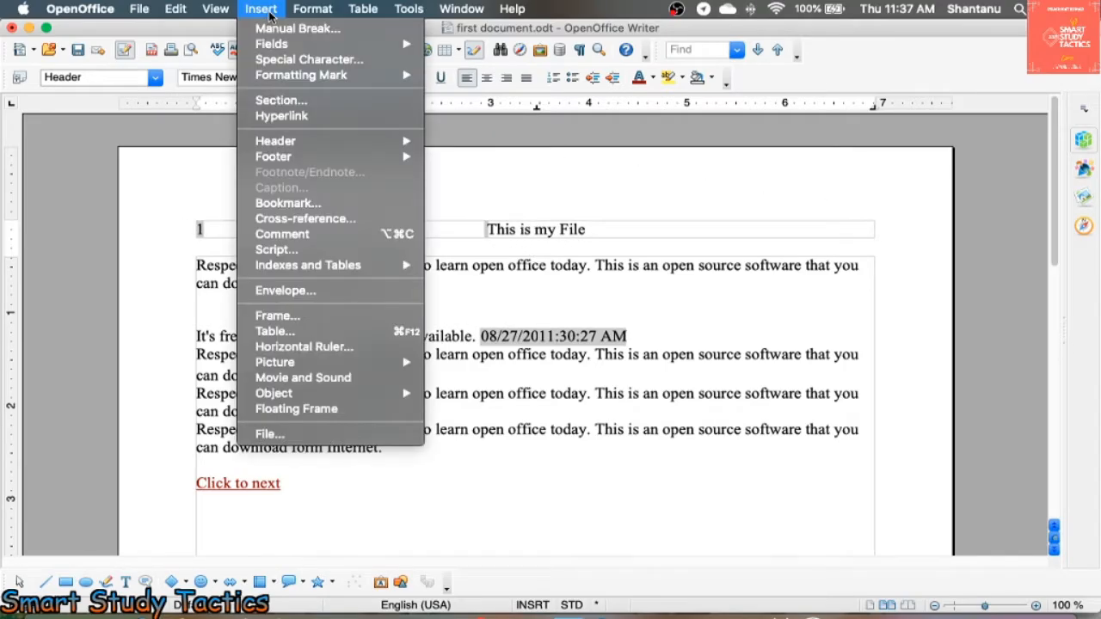
{"action": "mouse_move", "coordinate": [282, 53]}
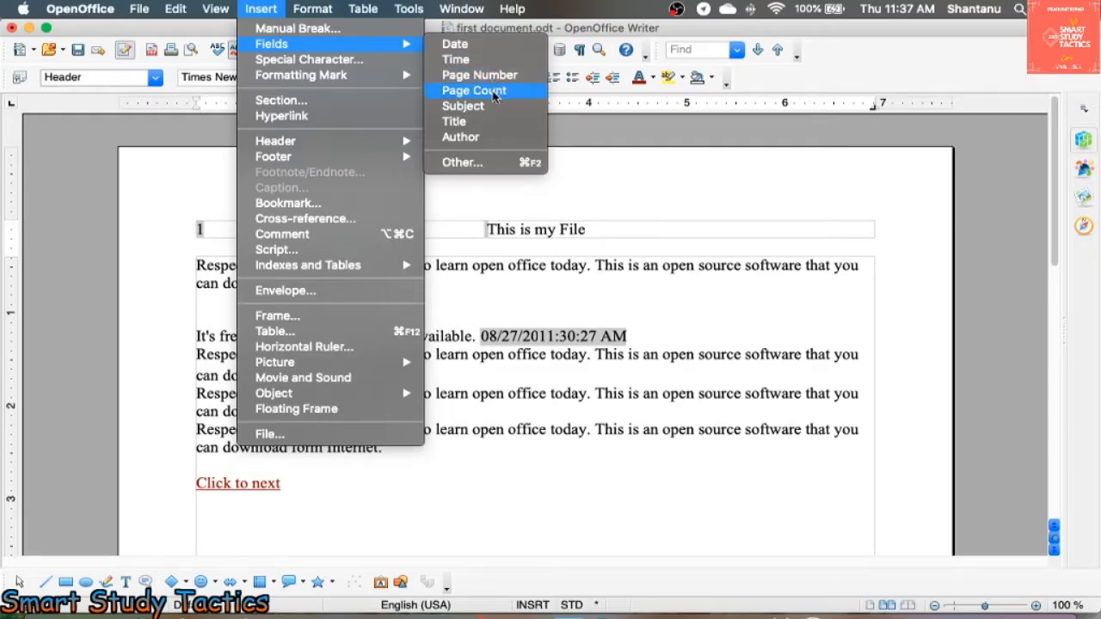
{"action": "left_click", "coordinate": [465, 137]}
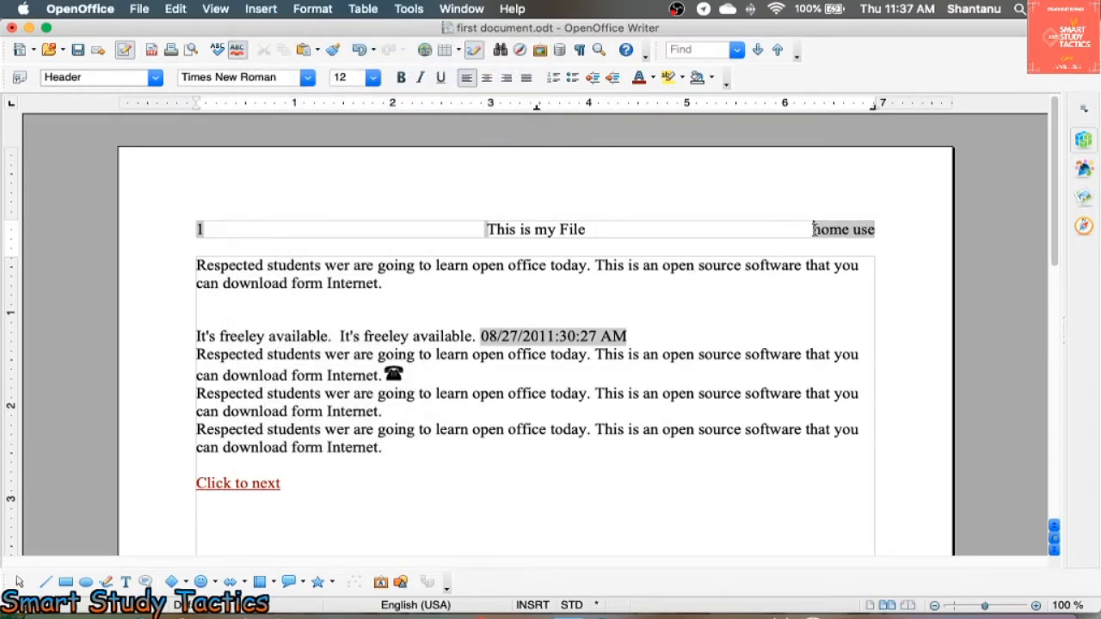
{"action": "mouse_move", "coordinate": [813, 228]}
{"action": "left_mouse_down"}
{"action": "mouse_move", "coordinate": [870, 227]}
{"action": "mouse_move", "coordinate": [810, 229]}
{"action": "left_mouse_up"}
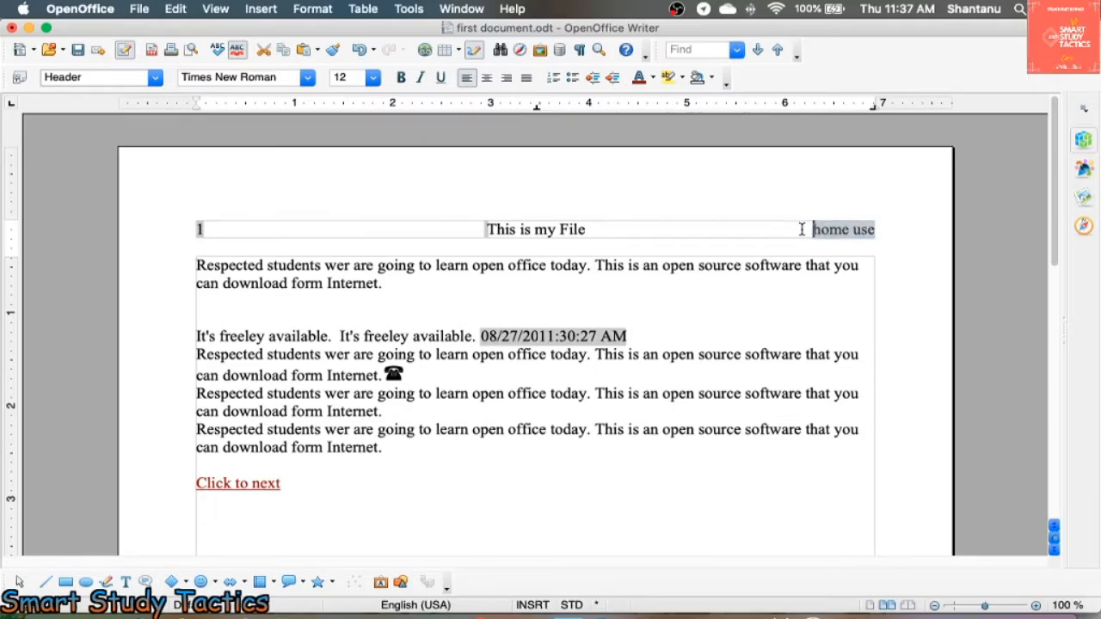
{"action": "type", "text": "Prash"}
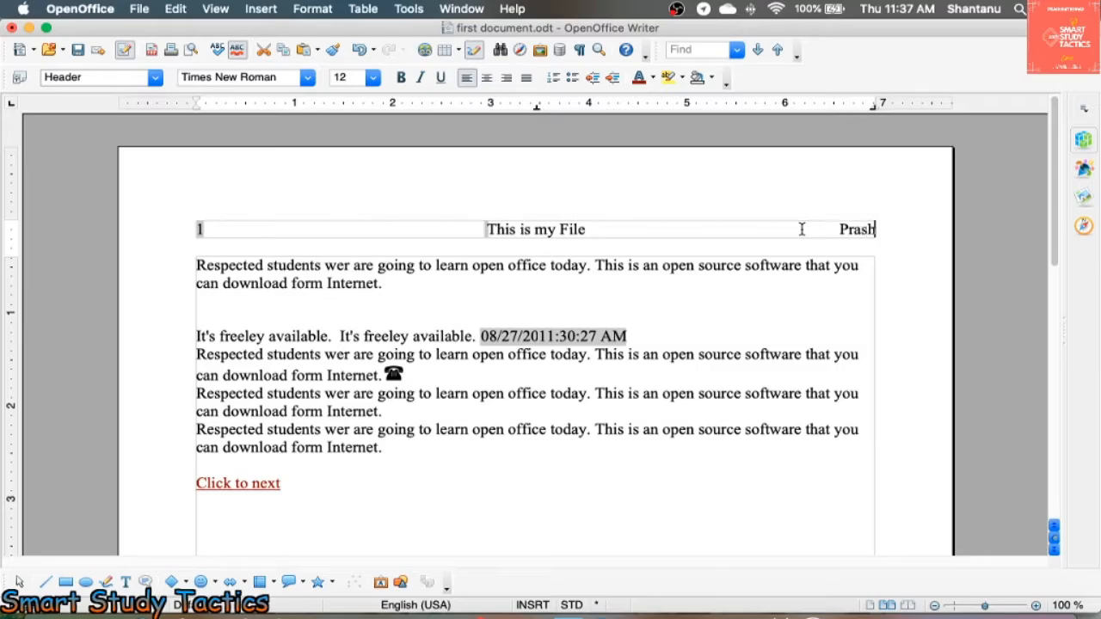
{"action": "type", "text": "ant Kumar"}
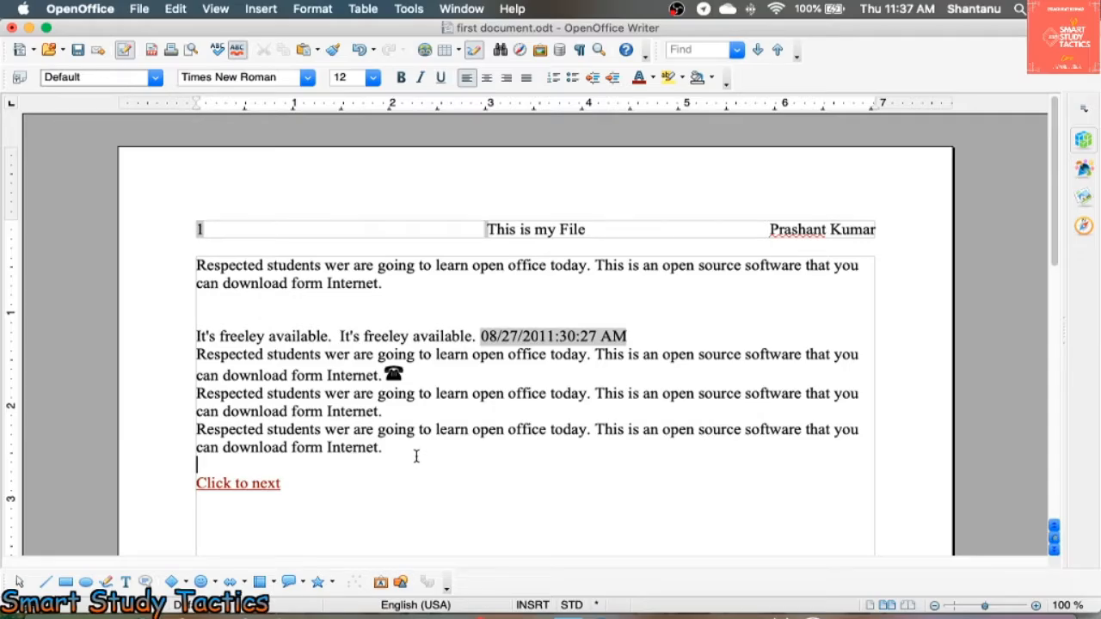
Add empty paragraphs below the "Click to next" link until the text runs onto a second page
{"action": "scroll", "coordinate": [302, 473], "scroll_direction": "down", "scroll_amount": 10}
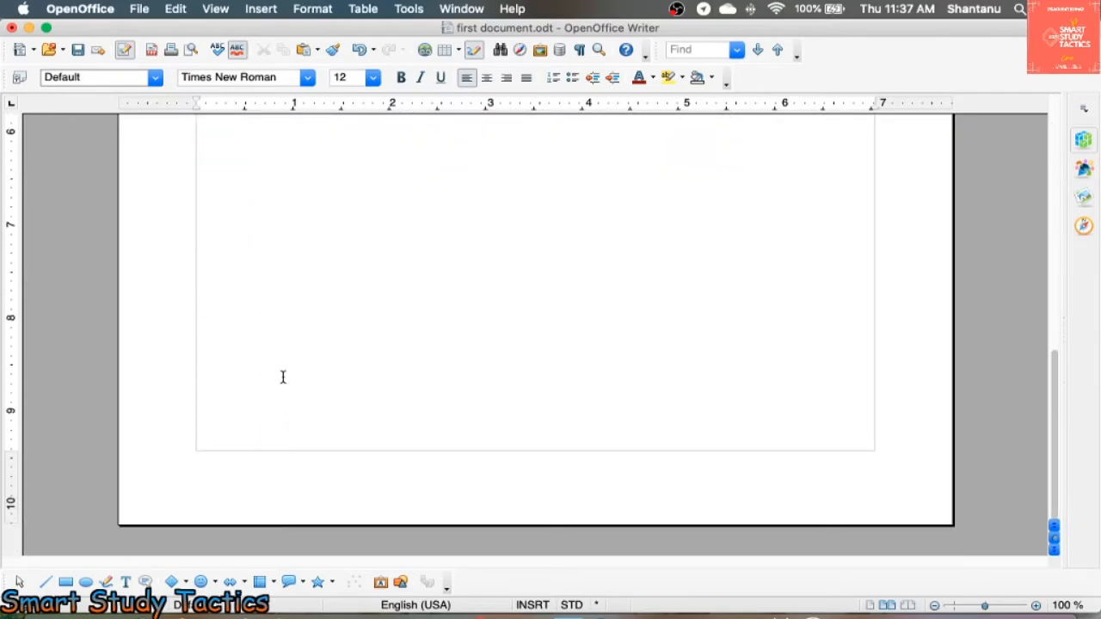
{"action": "scroll", "coordinate": [282, 377], "scroll_direction": "up", "scroll_amount": 8}
{"action": "key", "text": "Return"}
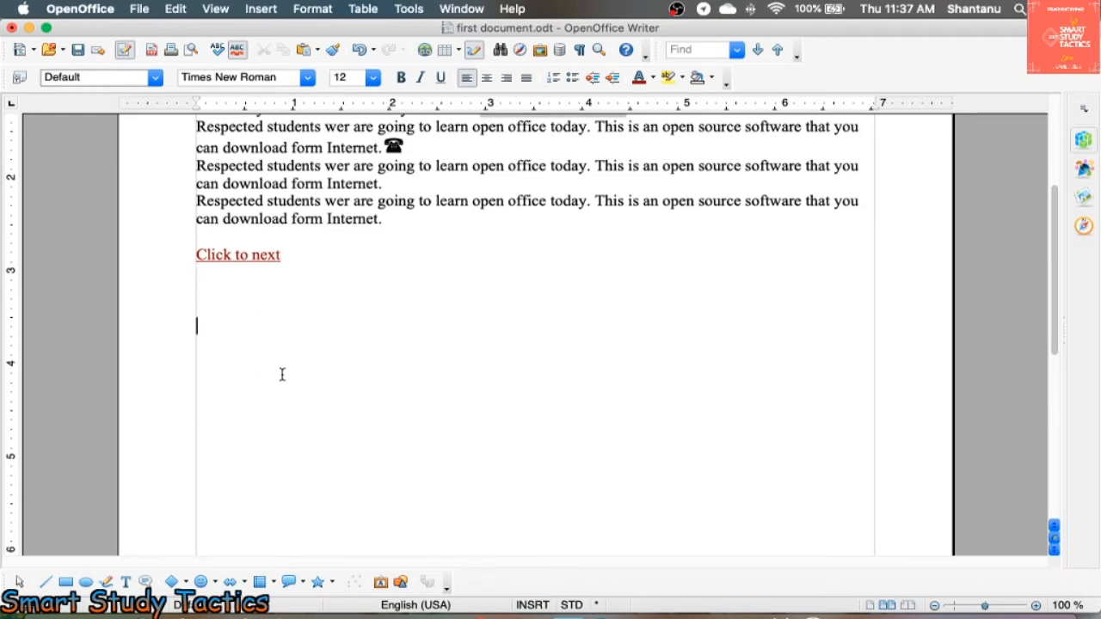
{"action": "key", "text": "Return"}
{"action": "key", "text": "Return"}
{"action": "key", "text": "Return"}
{"action": "key", "text": "Return"}
{"action": "key", "text": "Return"}
{"action": "key", "text": "Return"}
{"action": "key", "text": "Return"}
{"action": "key", "text": "Return"}
{"action": "key", "text": "Return"}
{"action": "key", "text": "Return"}
{"action": "key", "text": "Return"}
{"action": "key", "text": "Return"}
{"action": "key", "text": "Return"}
{"action": "key", "text": "Return"}
{"action": "key", "text": "Return"}
{"action": "key", "text": "Return"}
{"action": "key", "text": "Return"}
{"action": "key", "text": "Return"}
{"action": "key", "text": "Return"}
{"action": "key", "text": "Return"}
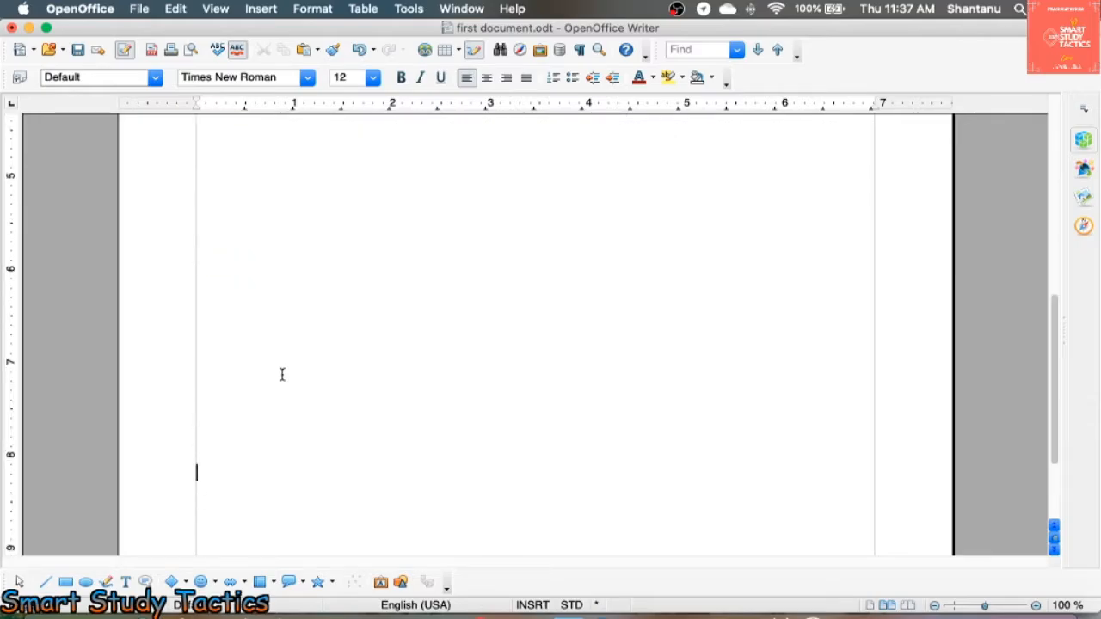
{"action": "key", "text": "Return"}
{"action": "key", "text": "Return"}
{"action": "key", "text": "Return"}
{"action": "key", "text": "Return"}
{"action": "key", "text": "Return"}
{"action": "key", "text": "Return"}
{"action": "key", "text": "Return"}
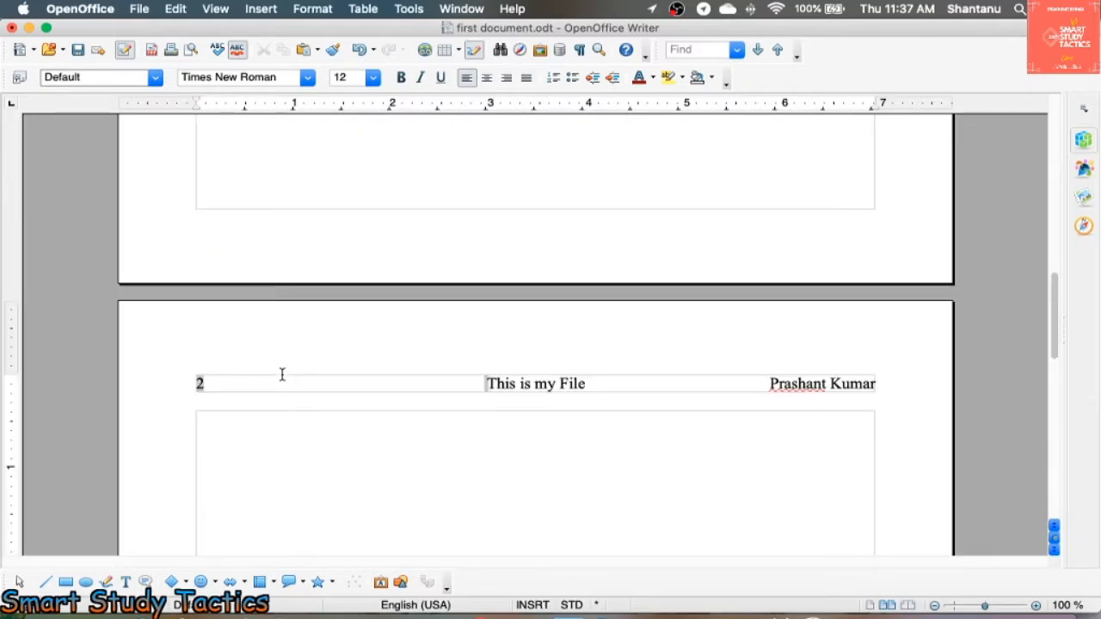
Examine the page number, centre text and author name in the second page's header, and return to the first page
{"action": "left_click", "coordinate": [221, 386]}
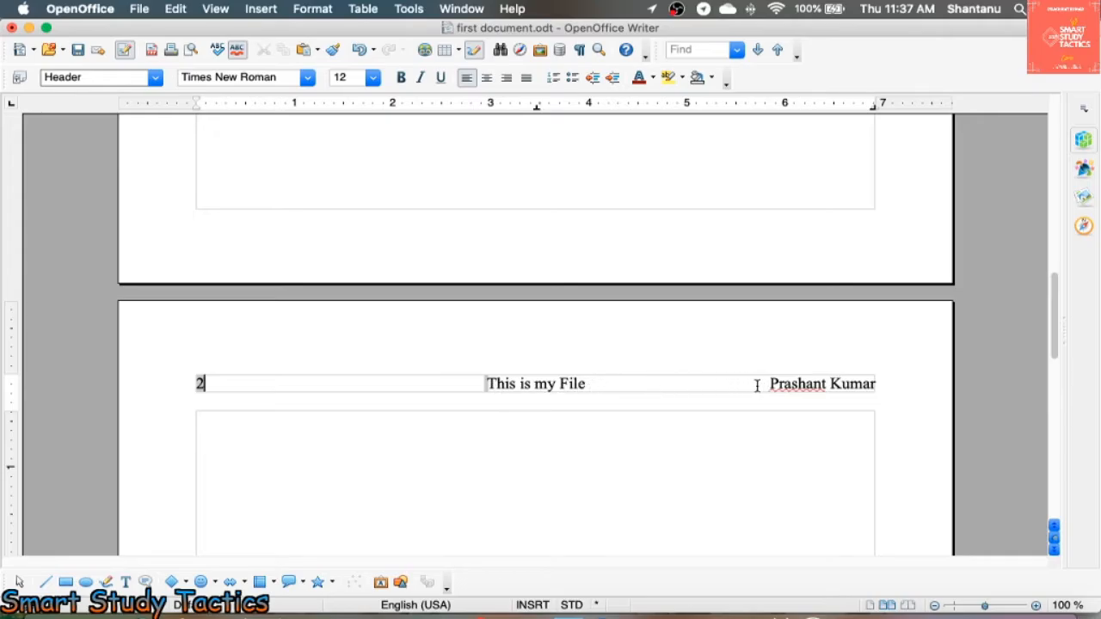
{"action": "left_click_drag", "start_coordinate": [608, 384], "coordinate": [496, 386]}
{"action": "left_click", "coordinate": [786, 389]}
{"action": "left_click_drag", "start_coordinate": [764, 384], "coordinate": [874, 383]}
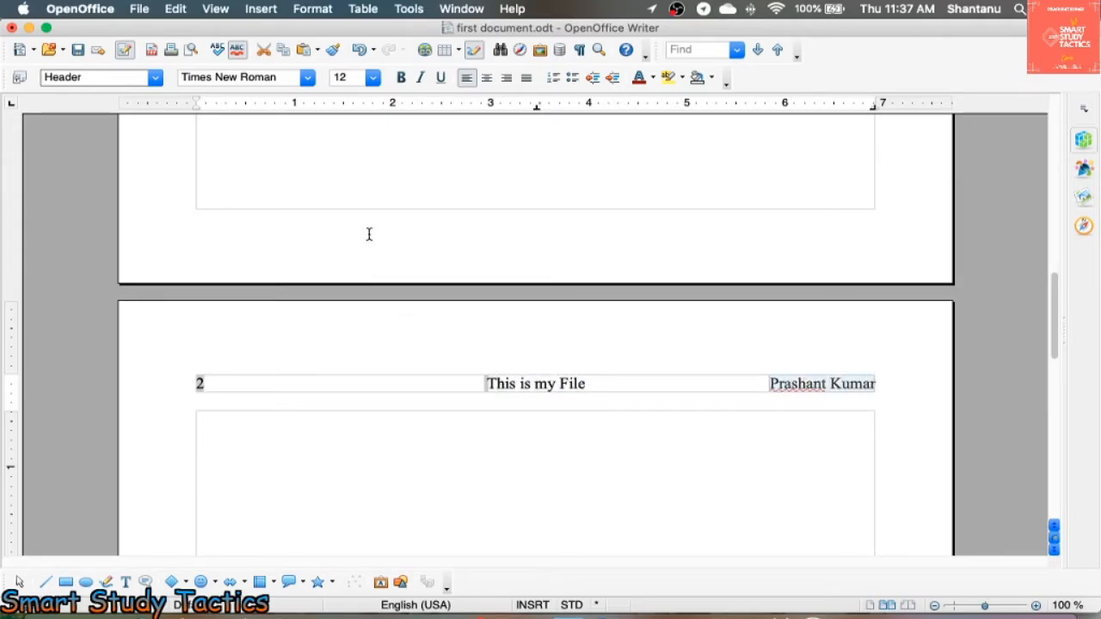
{"action": "scroll", "coordinate": [442, 374], "scroll_direction": "up", "scroll_amount": 10}
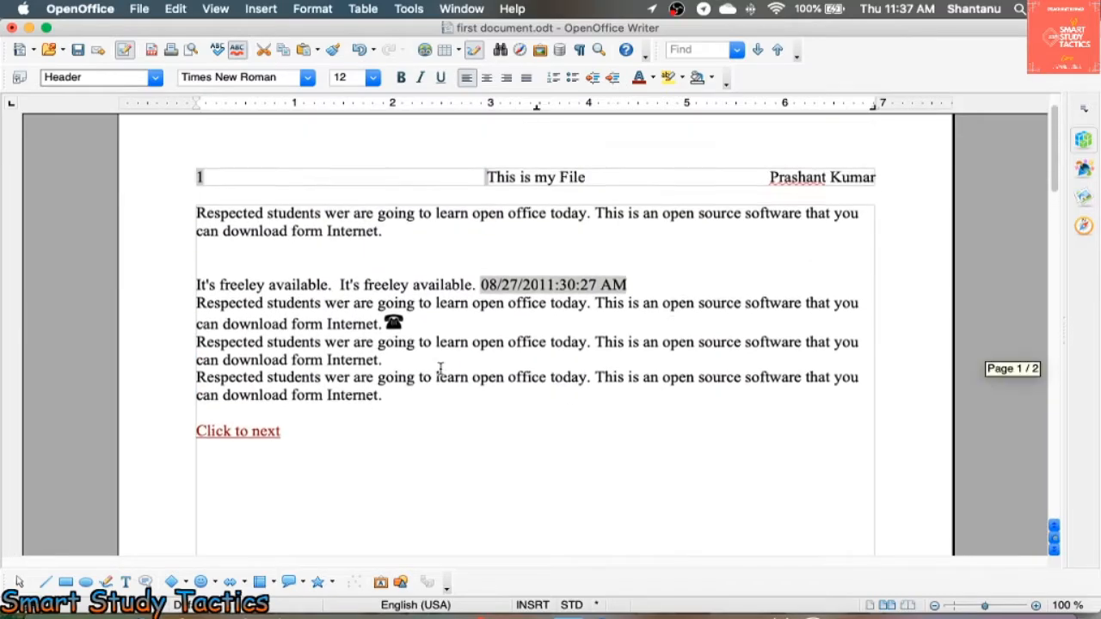
{"action": "scroll", "coordinate": [440, 368], "scroll_direction": "up", "scroll_amount": 1}
Add a Default footer to the page and insert a Time field at its start
{"action": "left_click", "coordinate": [408, 205]}
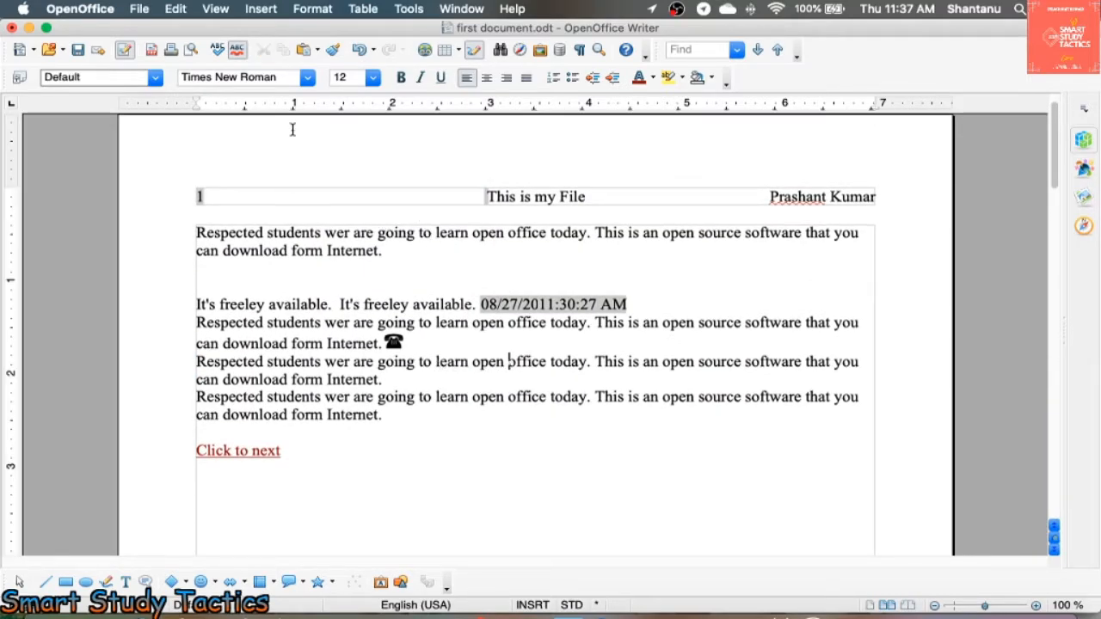
{"action": "left_click", "coordinate": [260, 11]}
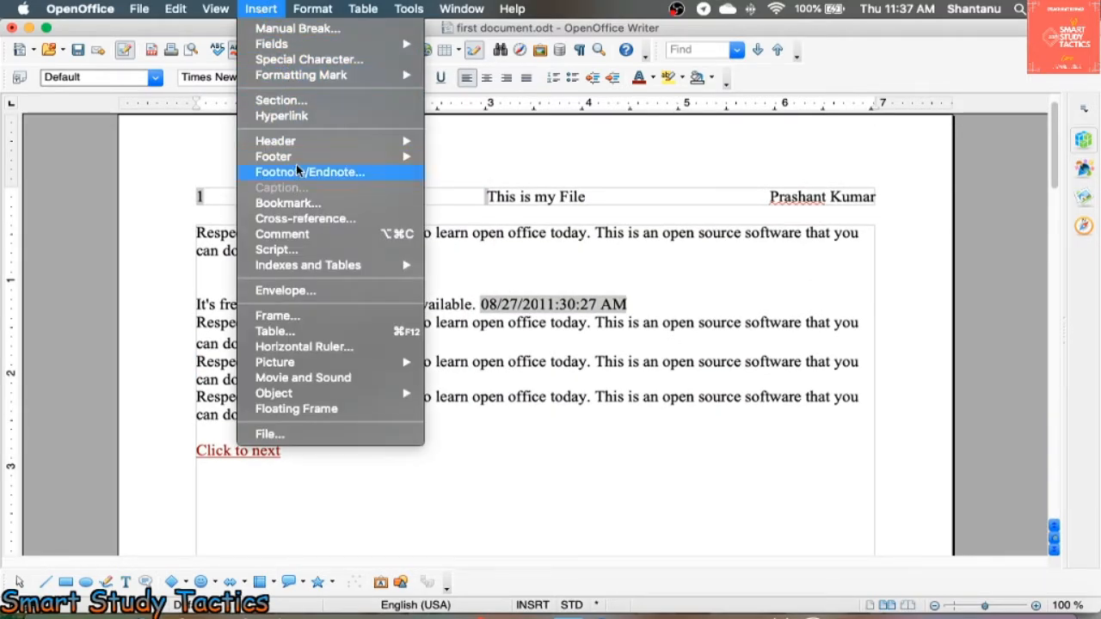
{"action": "mouse_move", "coordinate": [297, 157]}
{"action": "left_click", "coordinate": [461, 158]}
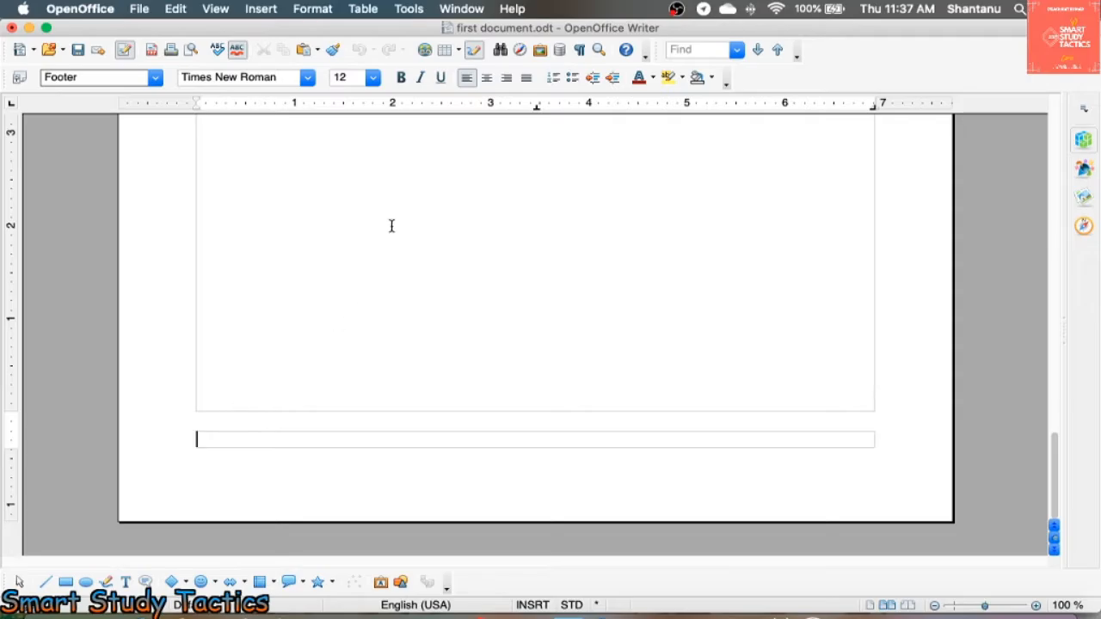
{"action": "left_click", "coordinate": [262, 9]}
{"action": "mouse_move", "coordinate": [295, 44]}
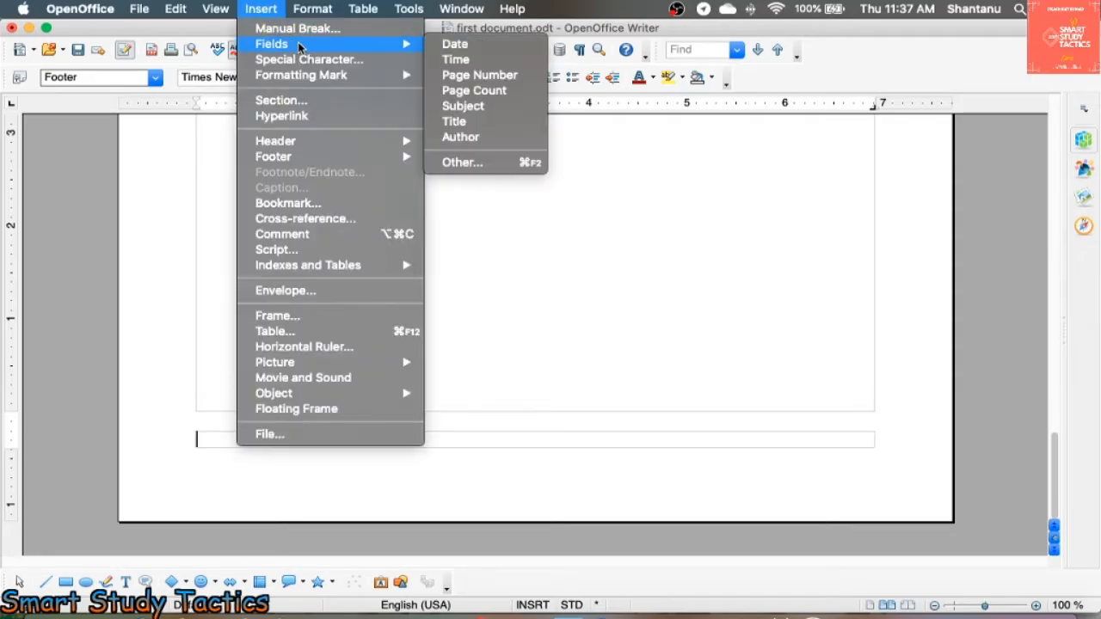
{"action": "left_click", "coordinate": [486, 60]}
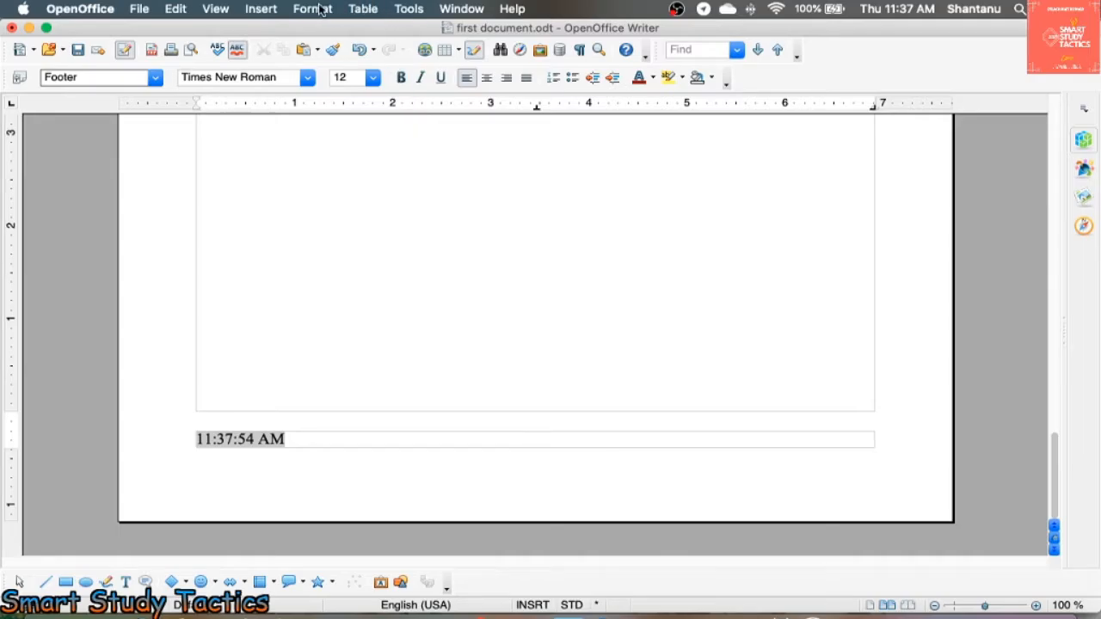
{"action": "left_click", "coordinate": [263, 10]}
{"action": "mouse_move", "coordinate": [325, 48]}
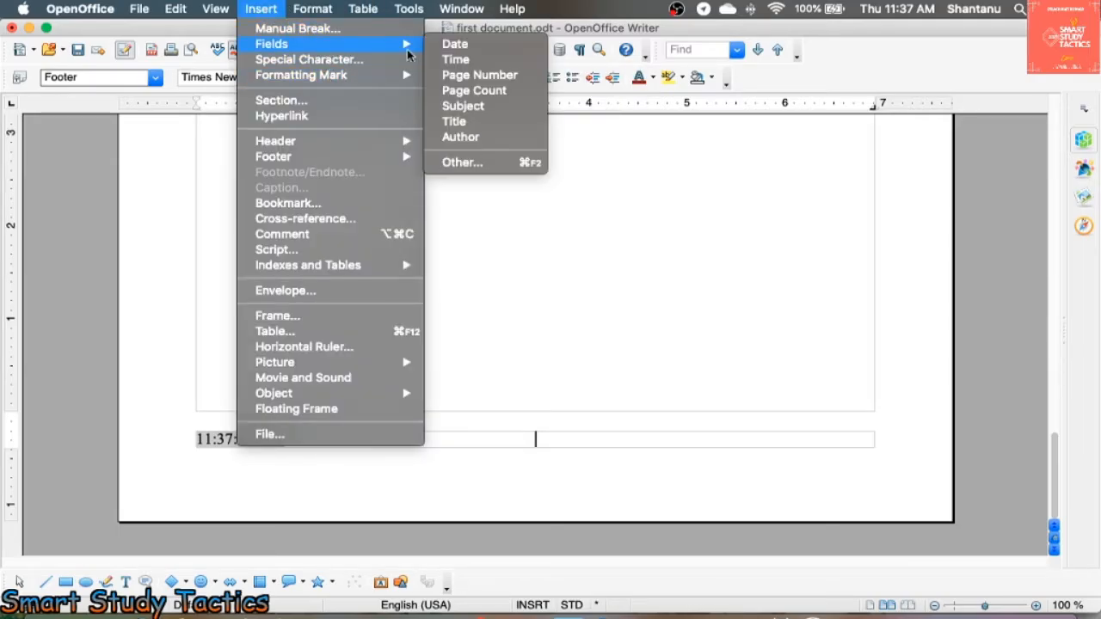
{"action": "left_click", "coordinate": [495, 93]}
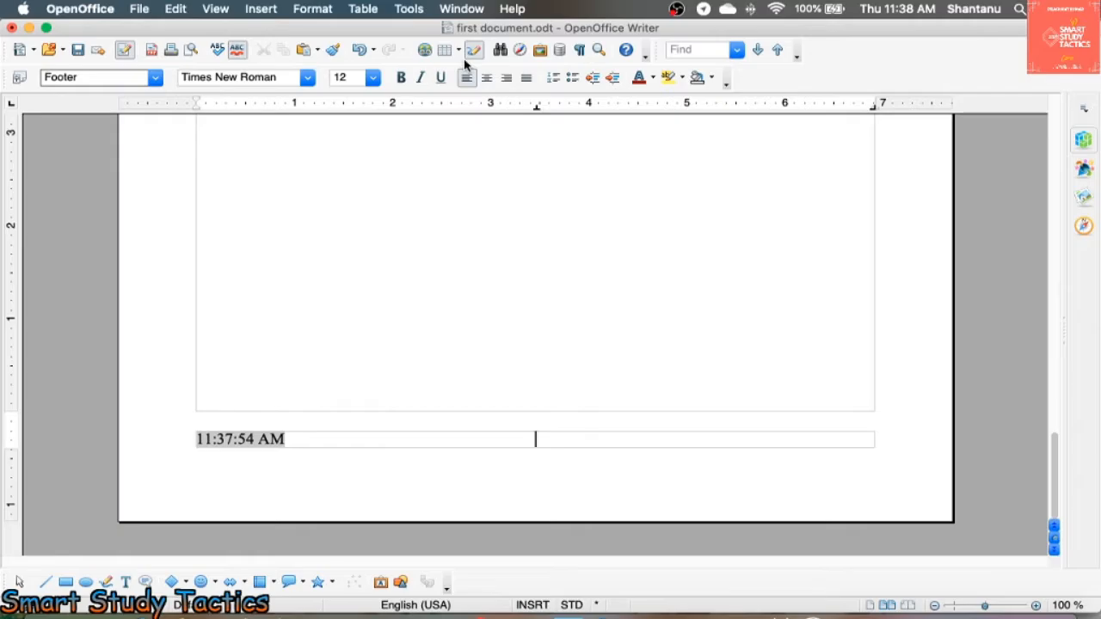
Enter "Hello file" at the centre of the footer and "Next Page" at its right end
{"action": "type", "text": "Hello file"}
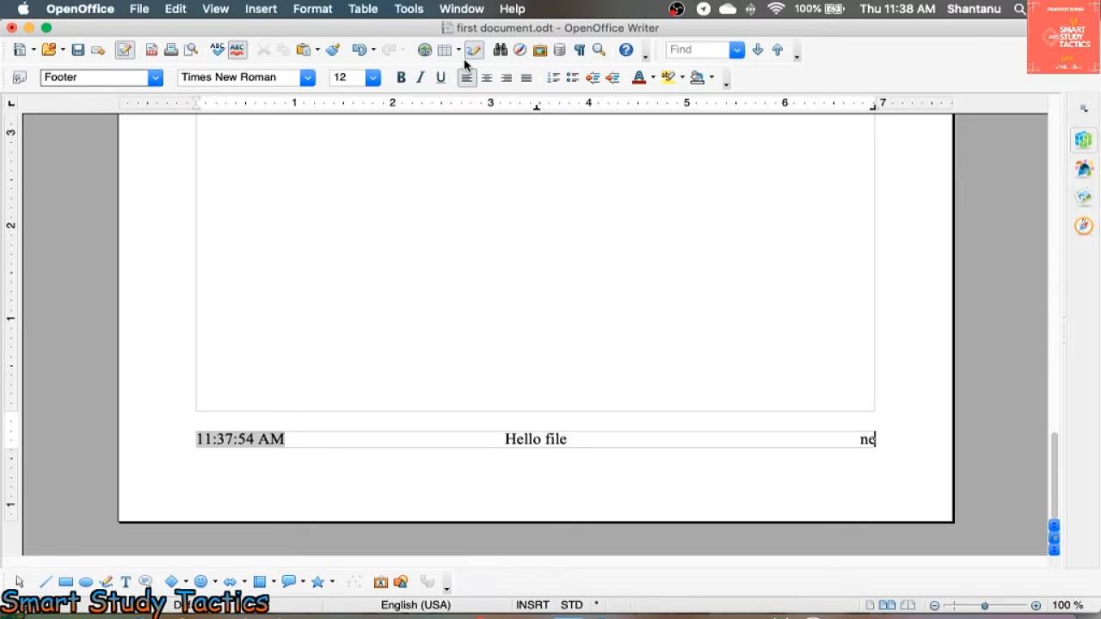
{"action": "type", "text": "xt Page"}
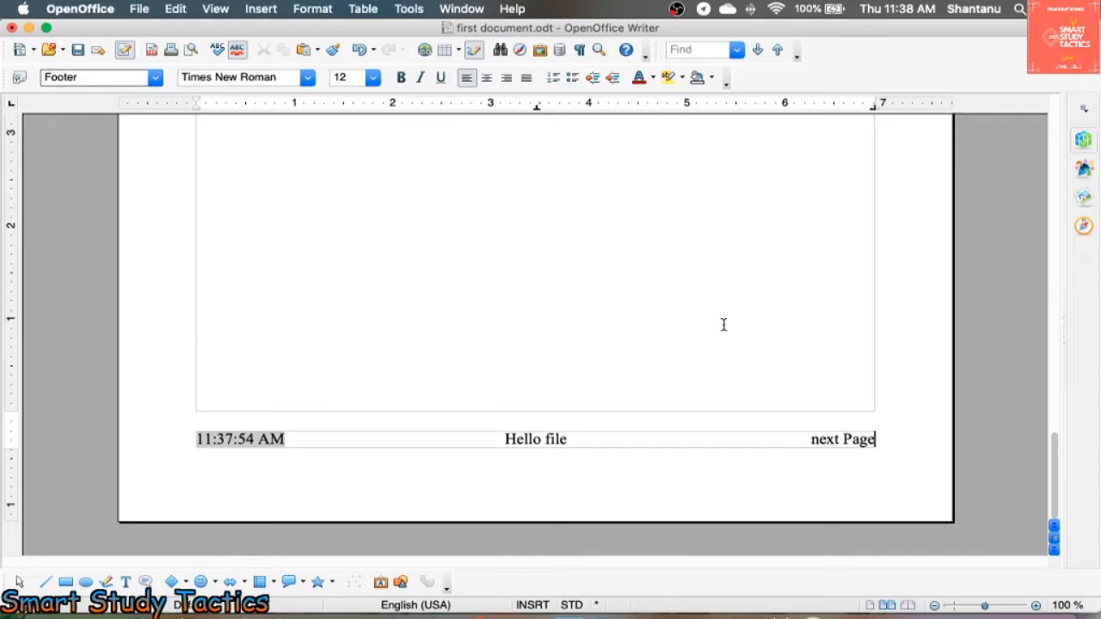
{"action": "left_click", "coordinate": [812, 442]}
{"action": "key", "text": "shift+Right"}
{"action": "type", "text": "N"}
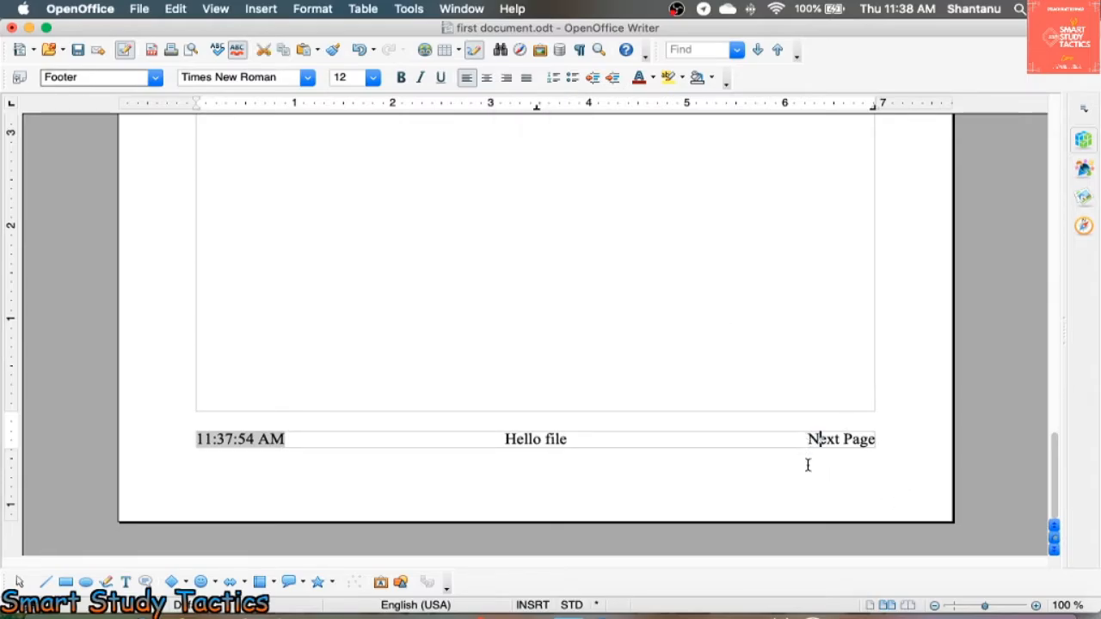
Look through both pages of the document to check the footer on each one
{"action": "left_click", "coordinate": [637, 302]}
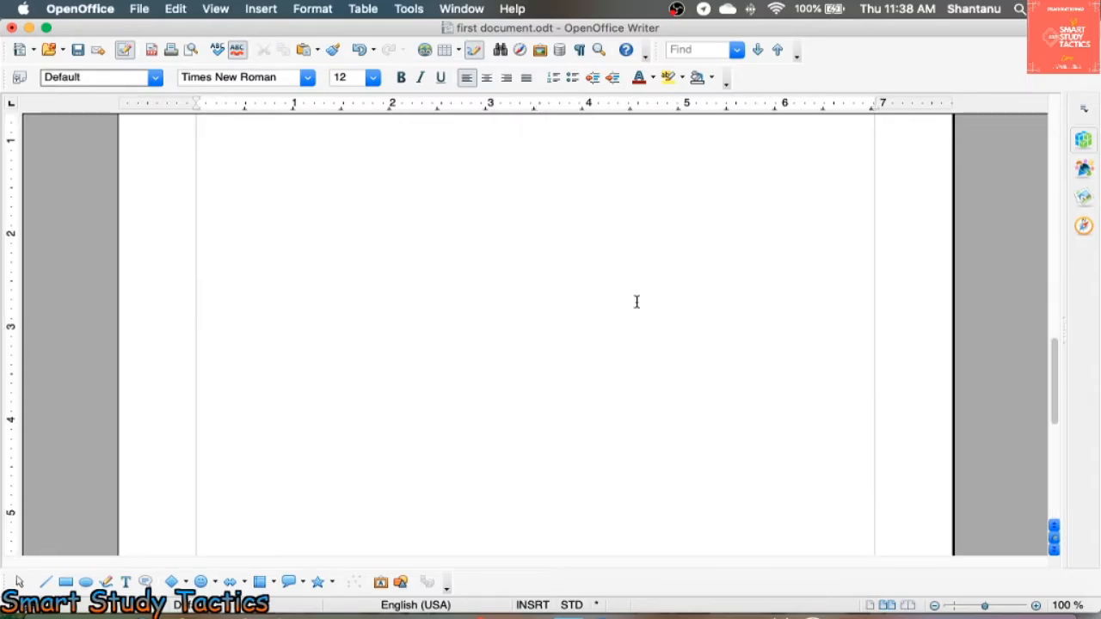
{"action": "scroll", "coordinate": [637, 302], "scroll_direction": "down", "scroll_amount": 10}
{"action": "scroll", "coordinate": [637, 302], "scroll_direction": "up", "scroll_amount": 15}
{"action": "scroll", "coordinate": [636, 302], "scroll_direction": "down", "scroll_amount": 5}
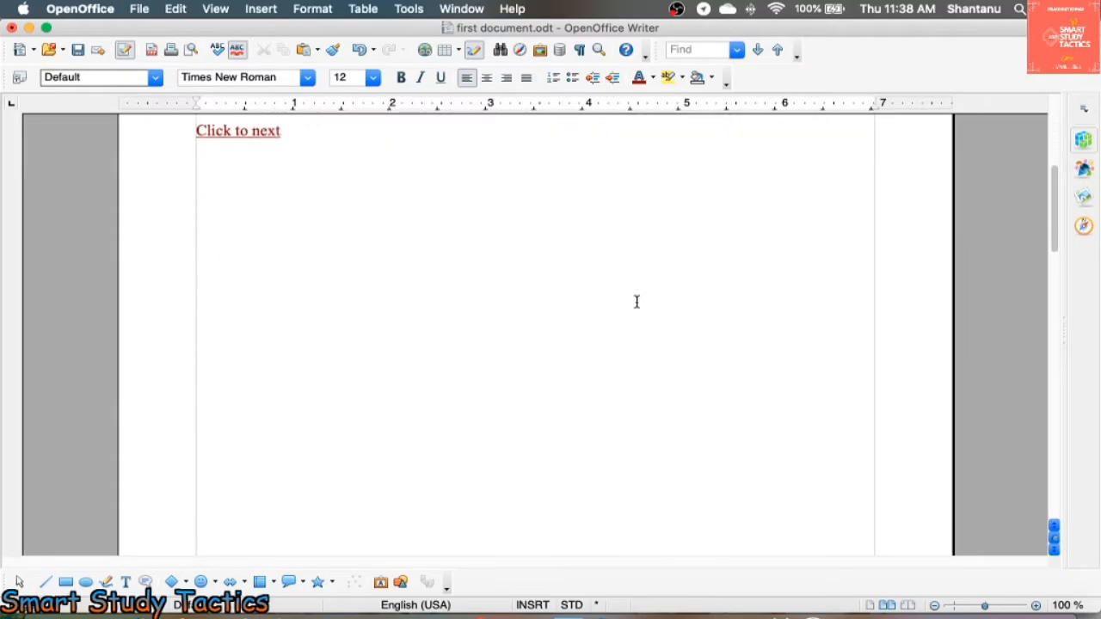
{"action": "scroll", "coordinate": [637, 302], "scroll_direction": "down", "scroll_amount": 2}
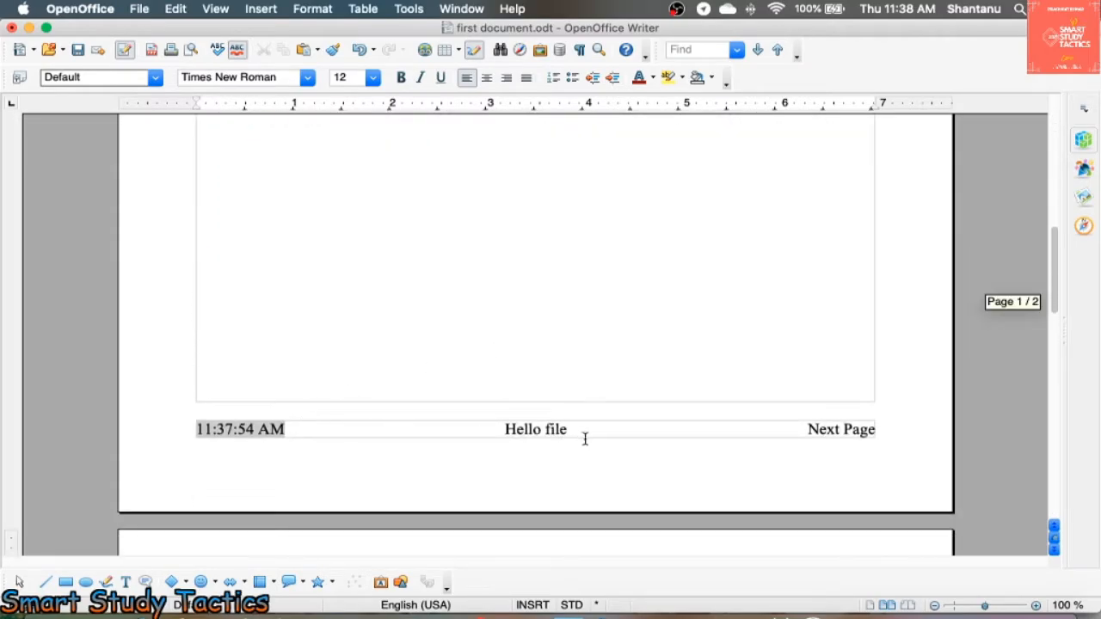
{"action": "scroll", "coordinate": [838, 445], "scroll_direction": "down", "scroll_amount": 15}
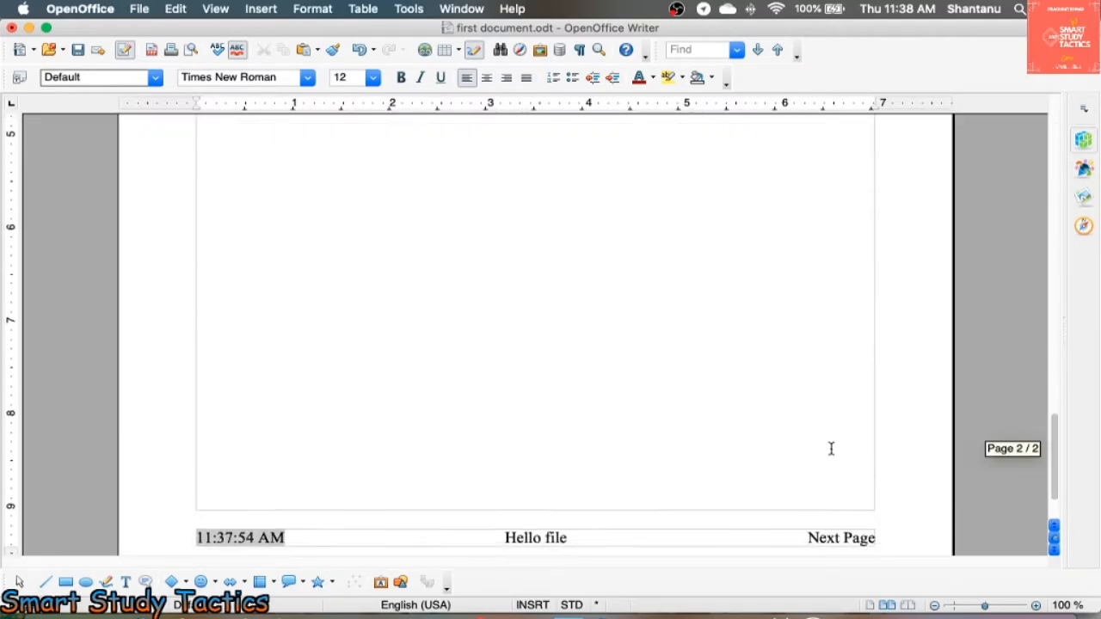
{"action": "scroll", "coordinate": [831, 448], "scroll_direction": "down", "scroll_amount": 2}
{"action": "scroll", "coordinate": [831, 449], "scroll_direction": "up", "scroll_amount": 17}
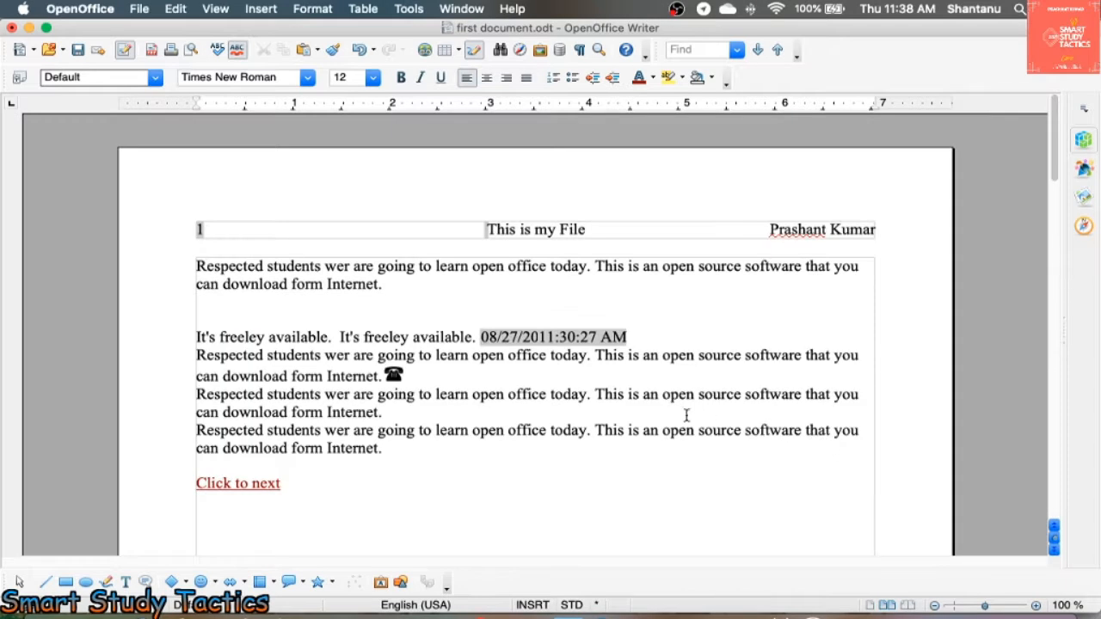
Try to remove the Default header from the page, but decline deleting its contents
{"action": "left_click", "coordinate": [447, 430]}
{"action": "left_click", "coordinate": [273, 10]}
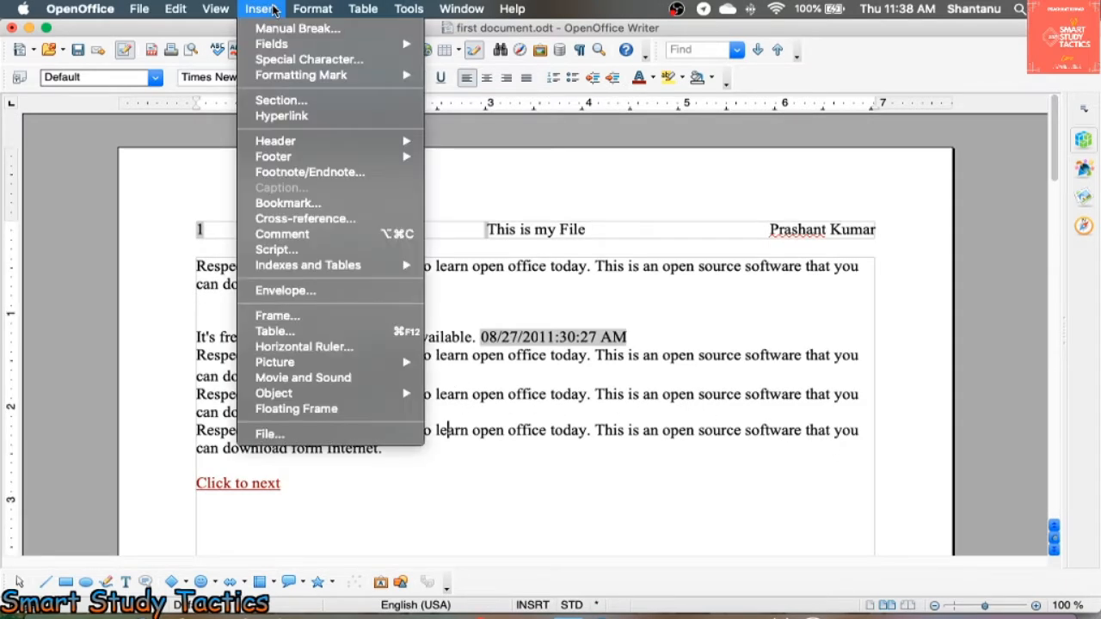
{"action": "mouse_move", "coordinate": [327, 156]}
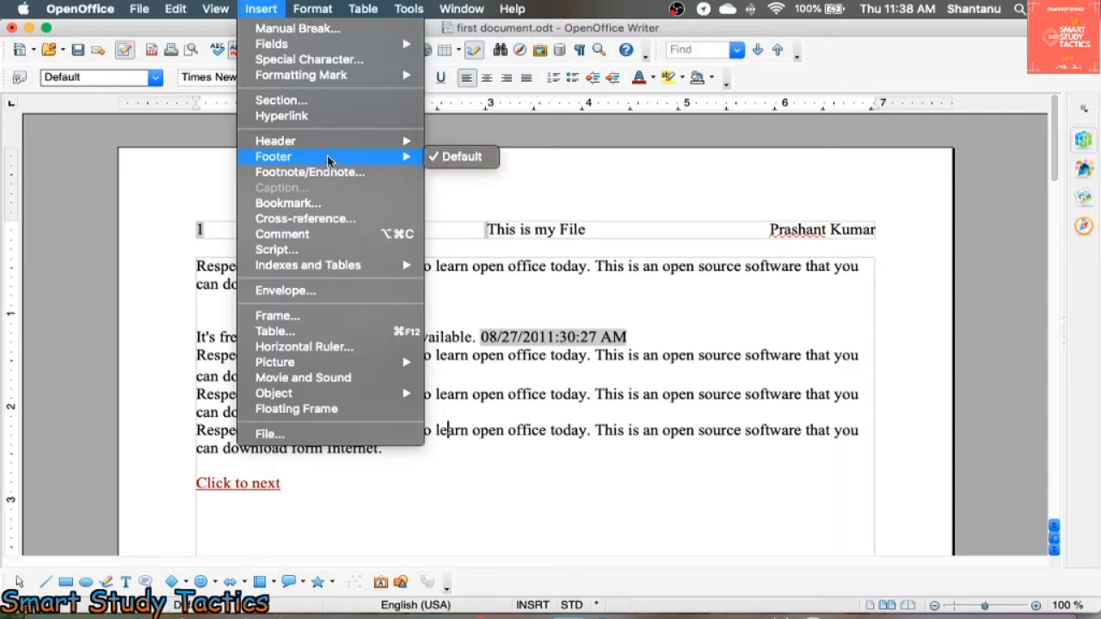
{"action": "mouse_move", "coordinate": [389, 145]}
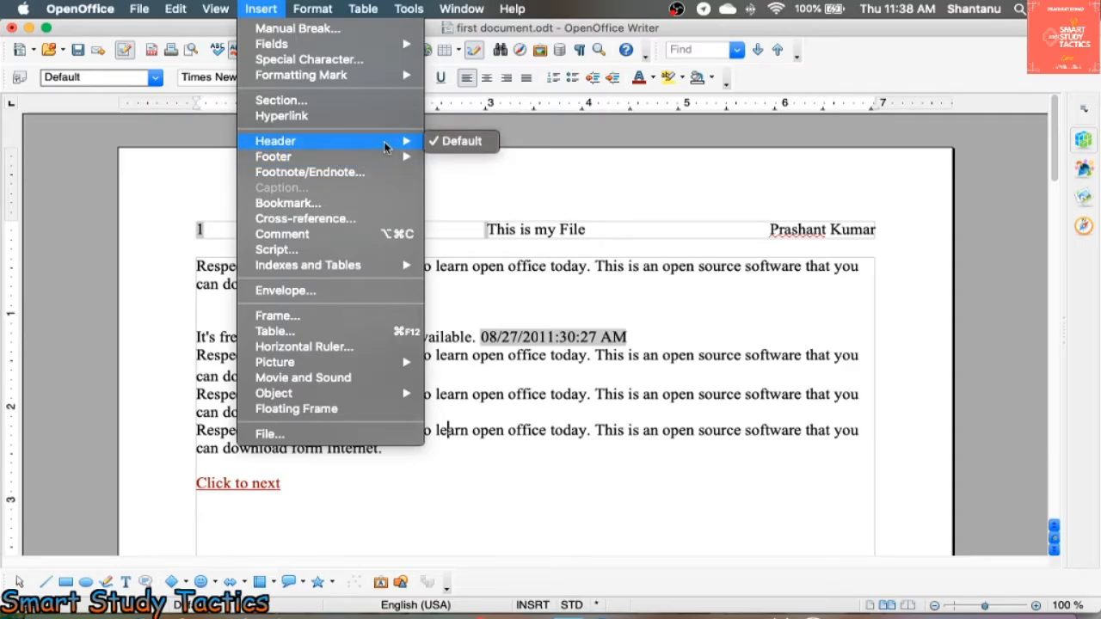
{"action": "left_click", "coordinate": [450, 143]}
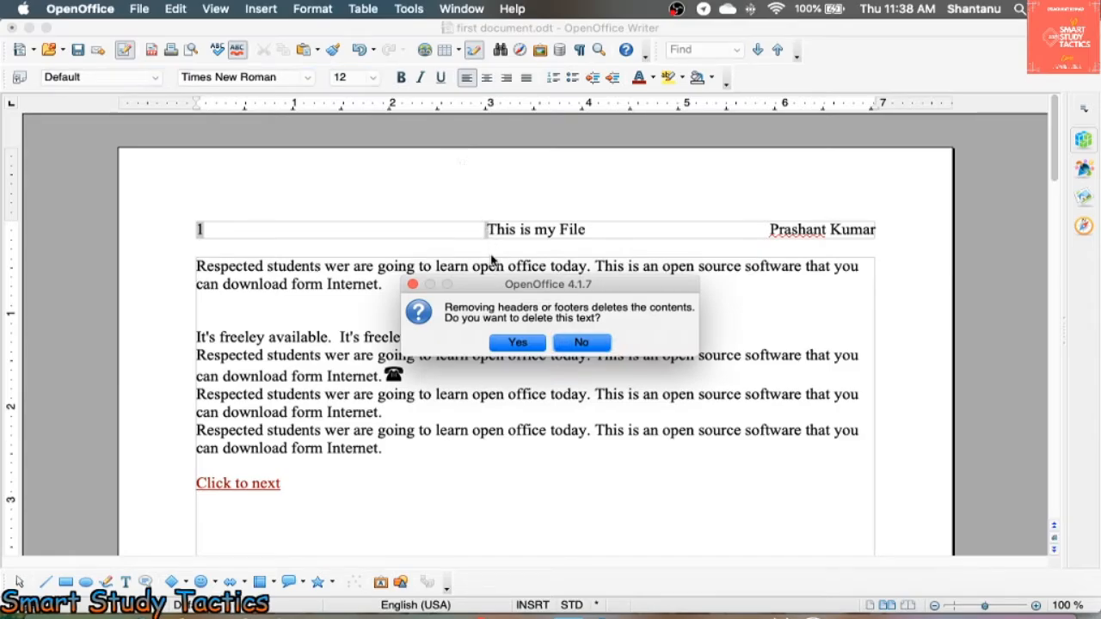
{"action": "left_click", "coordinate": [581, 343]}
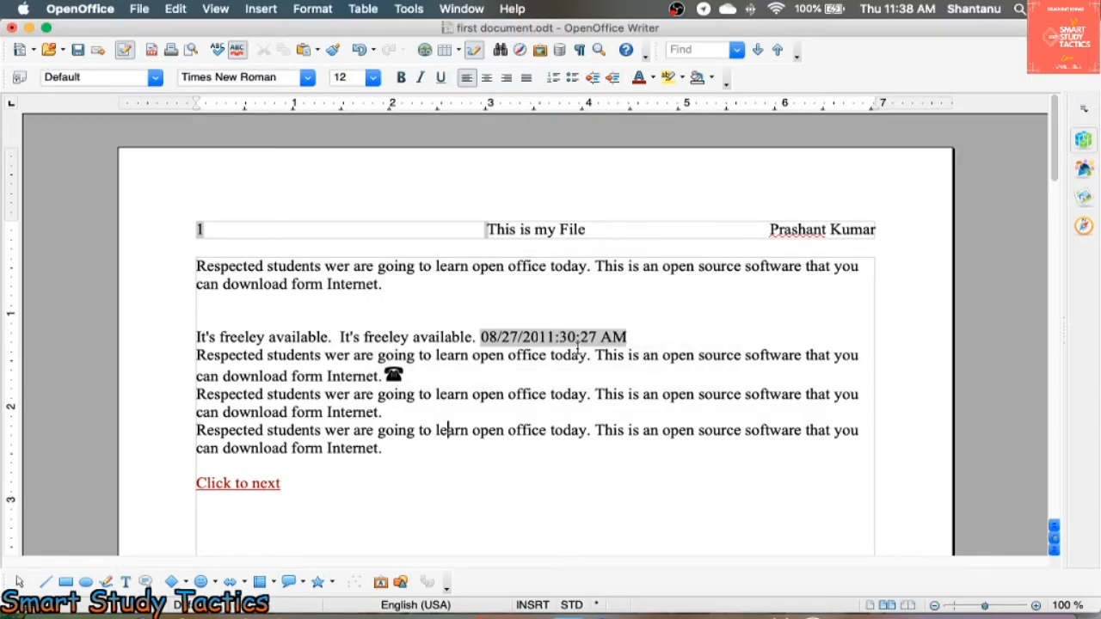
{"action": "left_click", "coordinate": [261, 9]}
{"action": "mouse_move", "coordinate": [295, 265]}
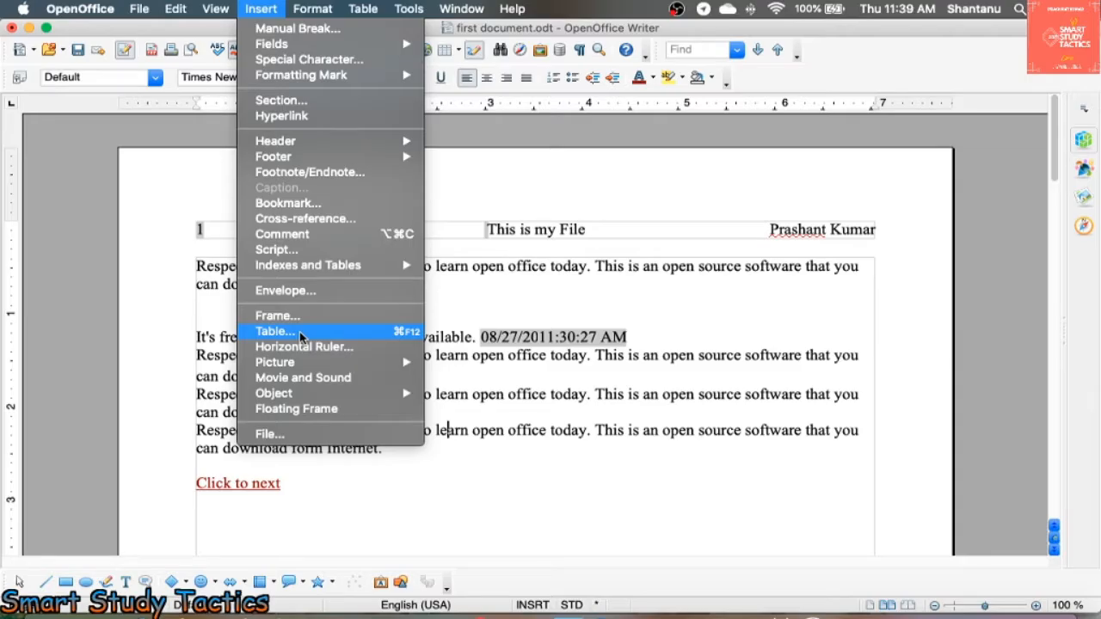
{"action": "left_click", "coordinate": [276, 332]}
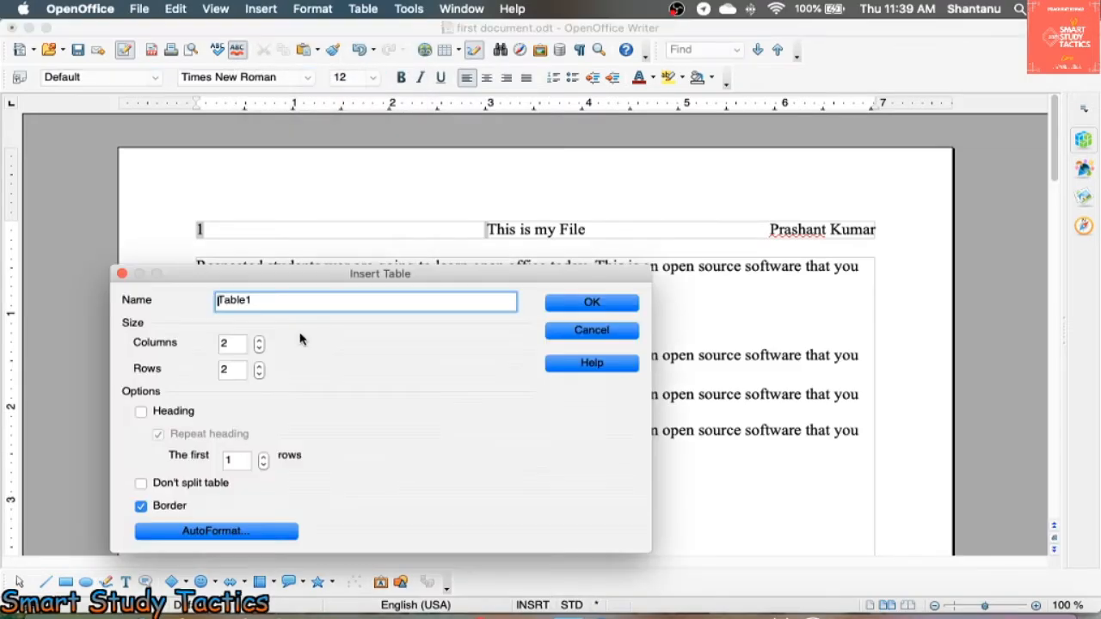
{"action": "left_click_drag", "start_coordinate": [421, 275], "coordinate": [593, 210]}
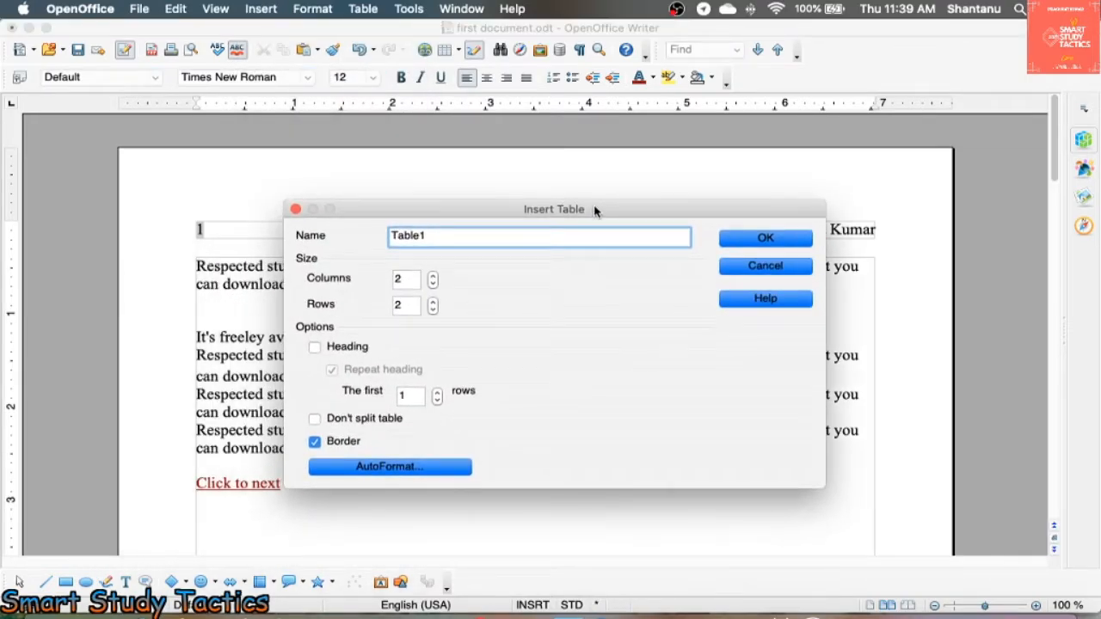
{"action": "left_click", "coordinate": [766, 266]}
Insert a bordered table with 4 columns and 4 rows on the blank line below the "Click to next" link
{"action": "scroll", "coordinate": [290, 484], "scroll_direction": "down", "scroll_amount": 3}
{"action": "left_click", "coordinate": [244, 383]}
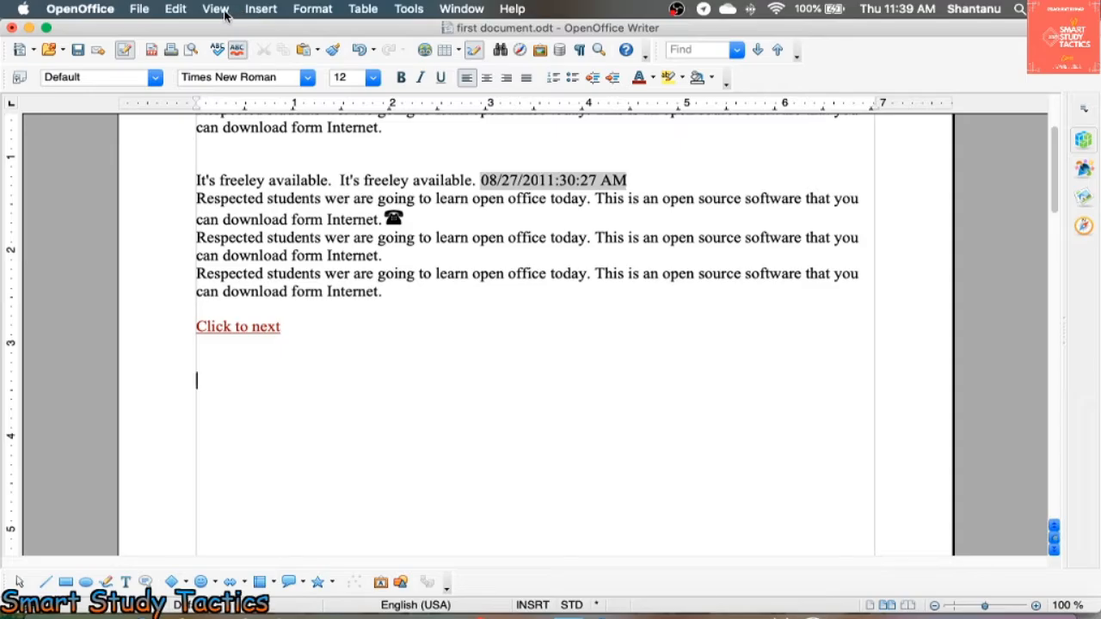
{"action": "left_click", "coordinate": [261, 9]}
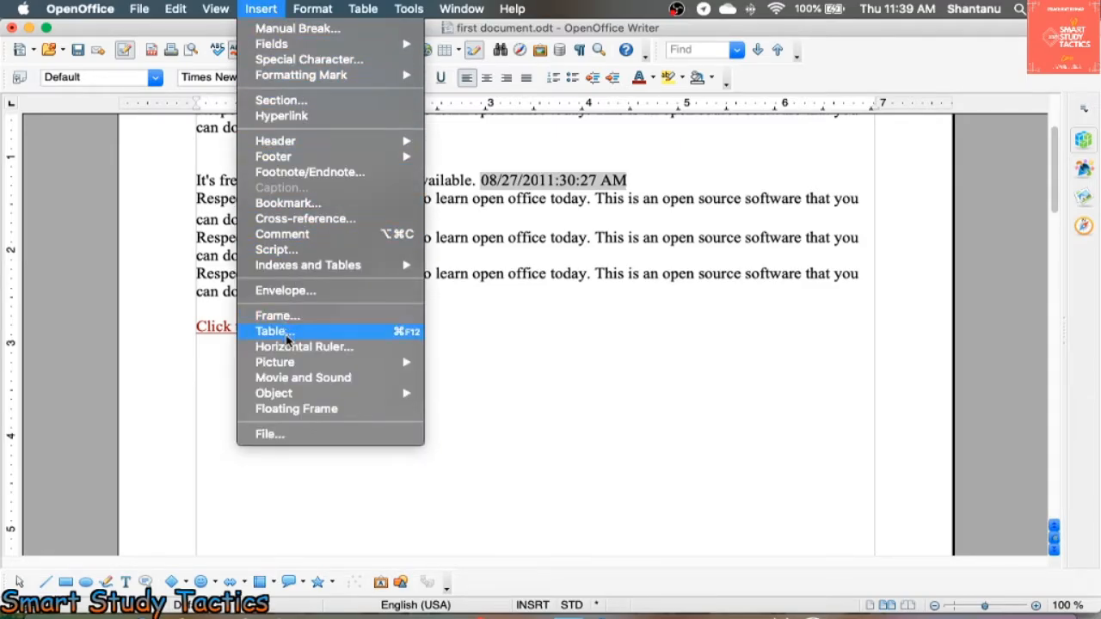
{"action": "left_click", "coordinate": [288, 339]}
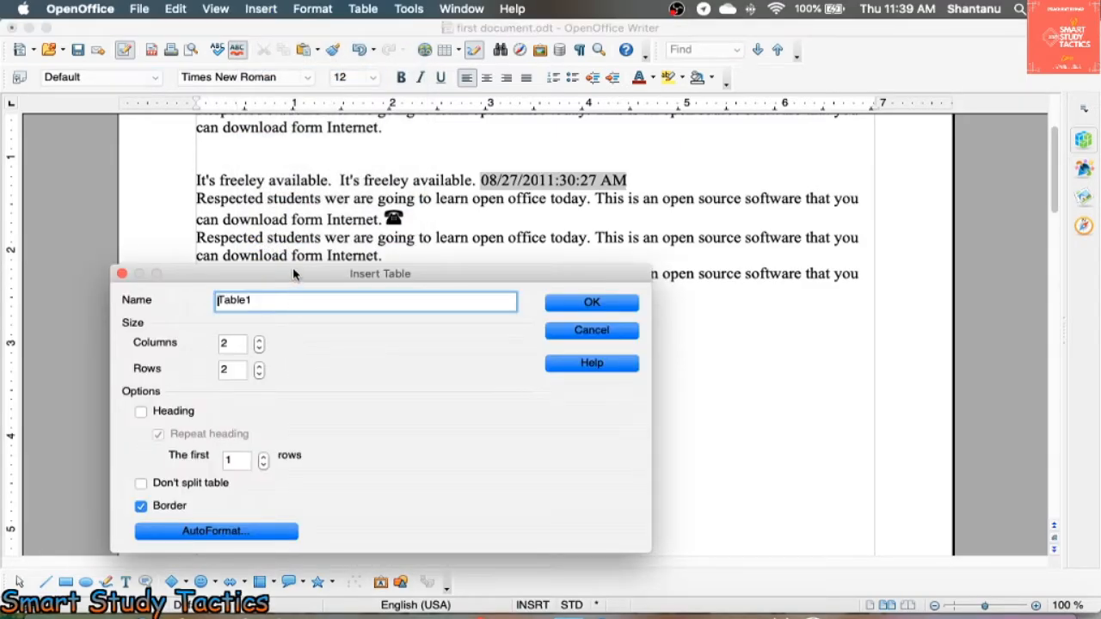
{"action": "left_click_drag", "start_coordinate": [295, 276], "coordinate": [445, 226]}
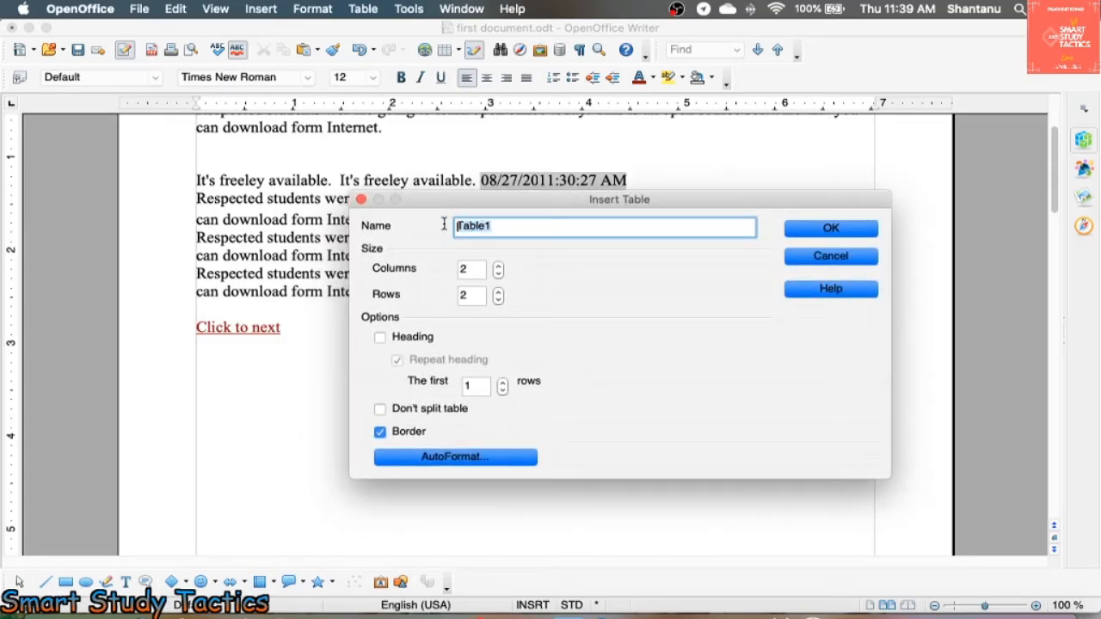
{"action": "left_click", "coordinate": [499, 266]}
{"action": "left_click", "coordinate": [499, 266]}
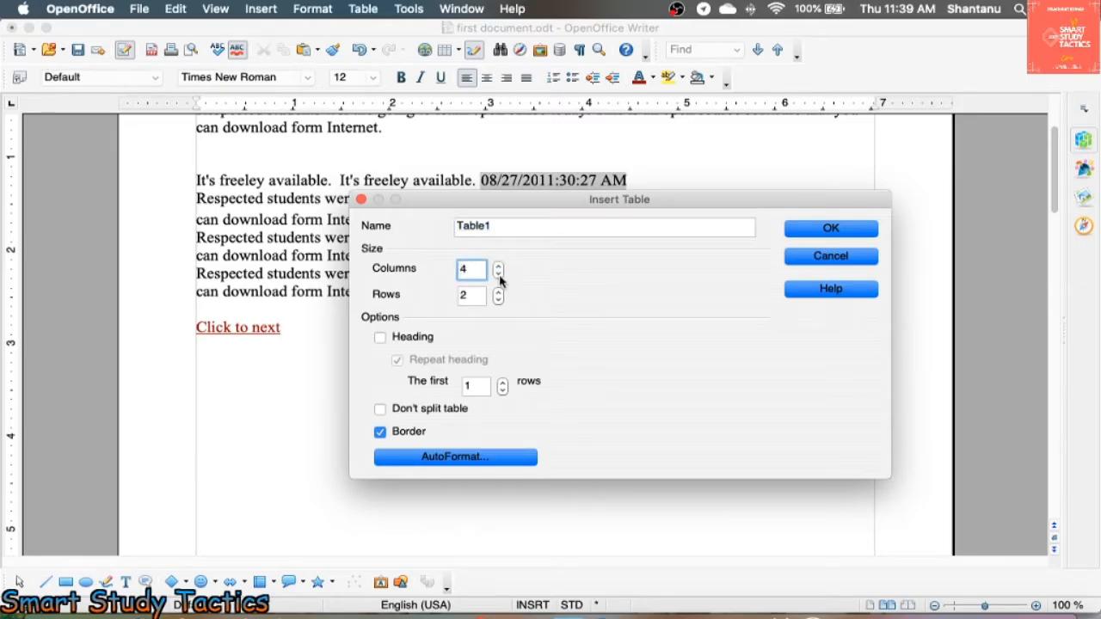
{"action": "left_click", "coordinate": [499, 292]}
{"action": "left_click", "coordinate": [499, 294]}
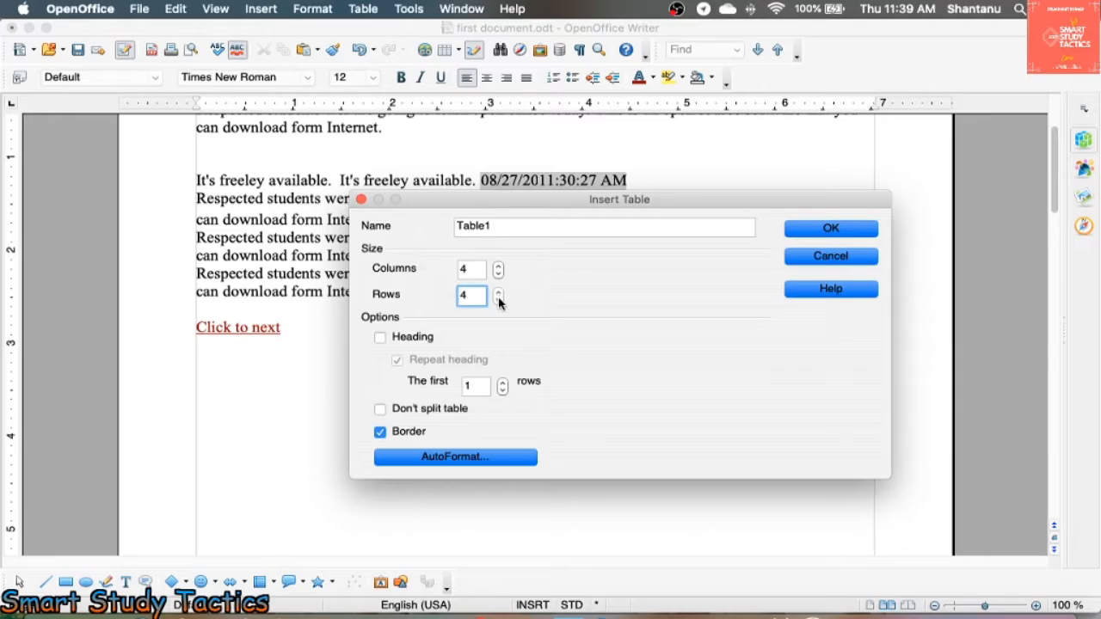
{"action": "left_click", "coordinate": [849, 230]}
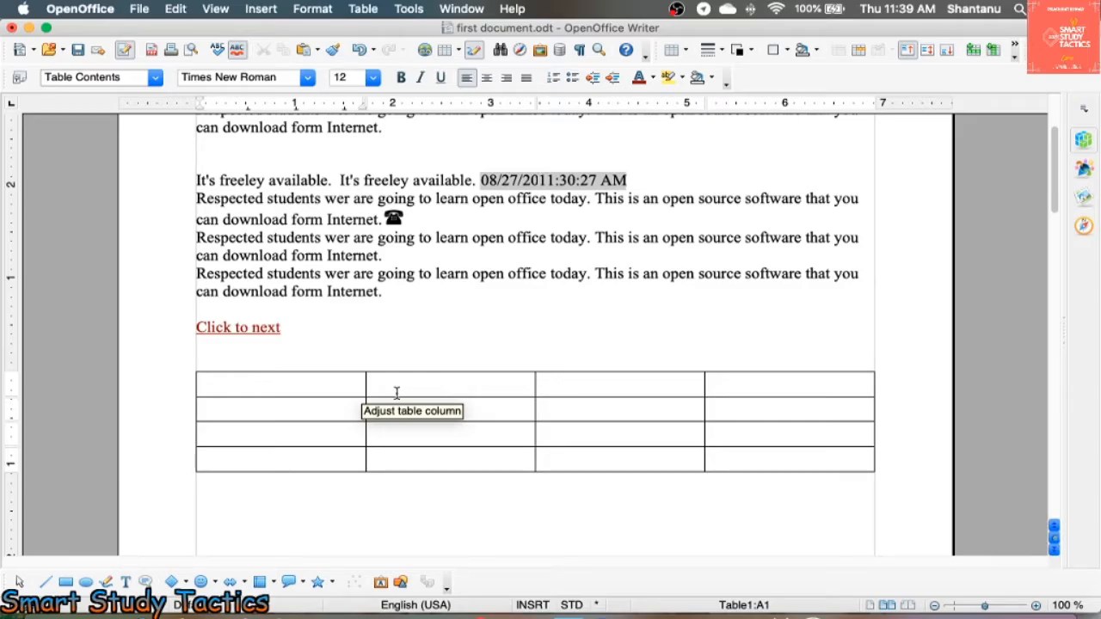
Fill the table's header row with "S. NO", "Name of Student", "Mobile" and "Address"
{"action": "type", "text": "Sr."}
{"action": "key", "text": "BackSpace"}
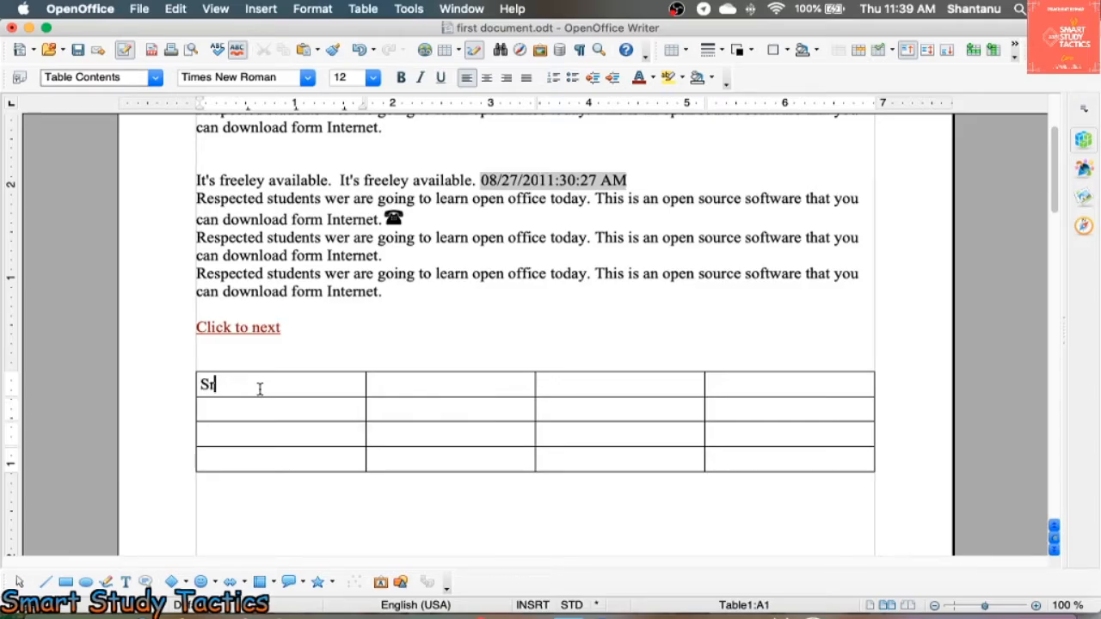
{"action": "type", "text": ". NO"}
{"action": "type", "text": "Name of"}
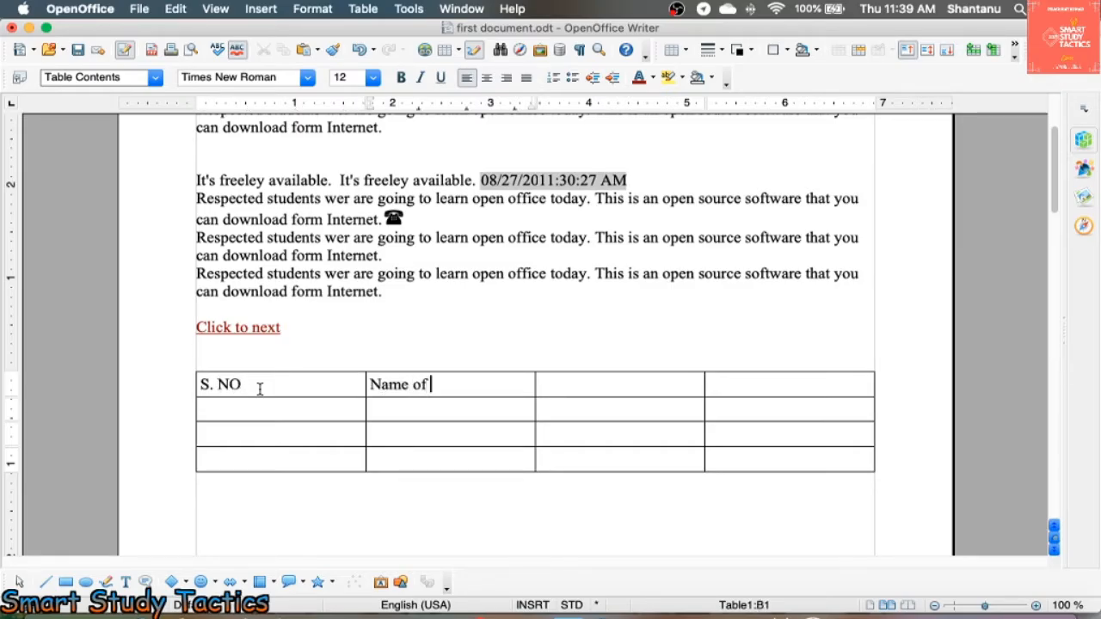
{"action": "type", "text": " Sd"}
{"action": "type", "text": "udent"}
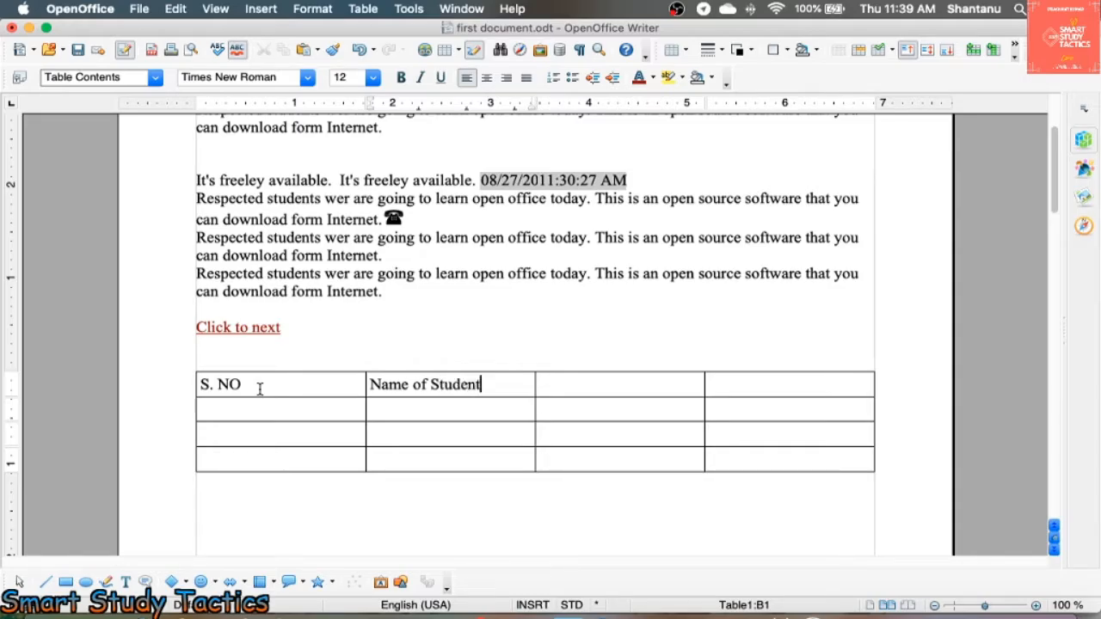
{"action": "key", "text": "Tab"}
{"action": "type", "text": "A"}
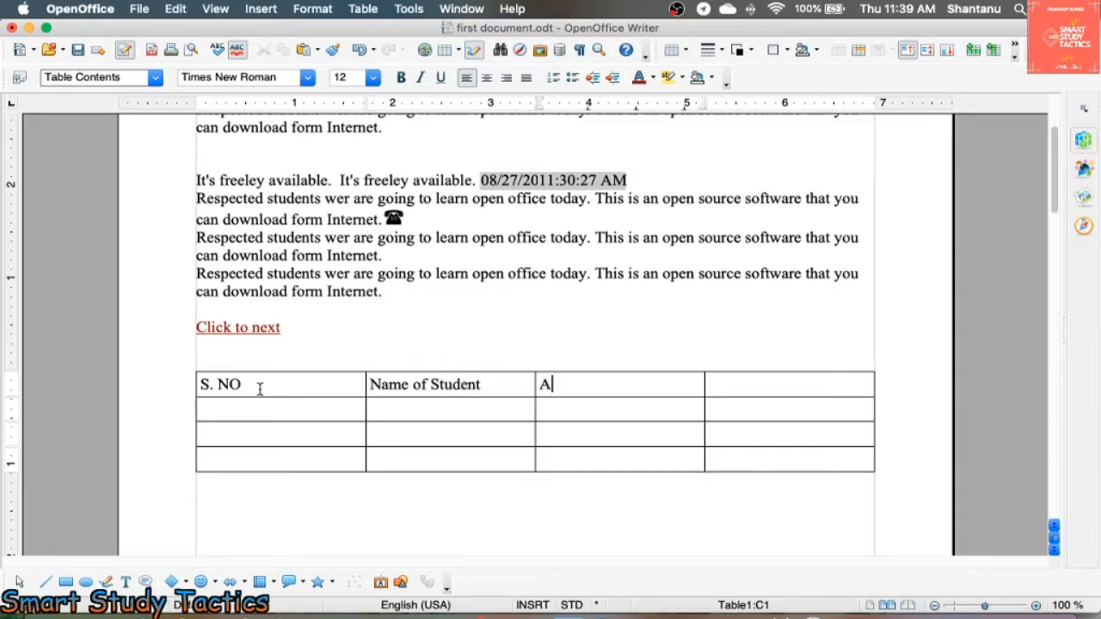
{"action": "key", "text": "BackSpace"}
{"action": "type", "text": "Mobile"}
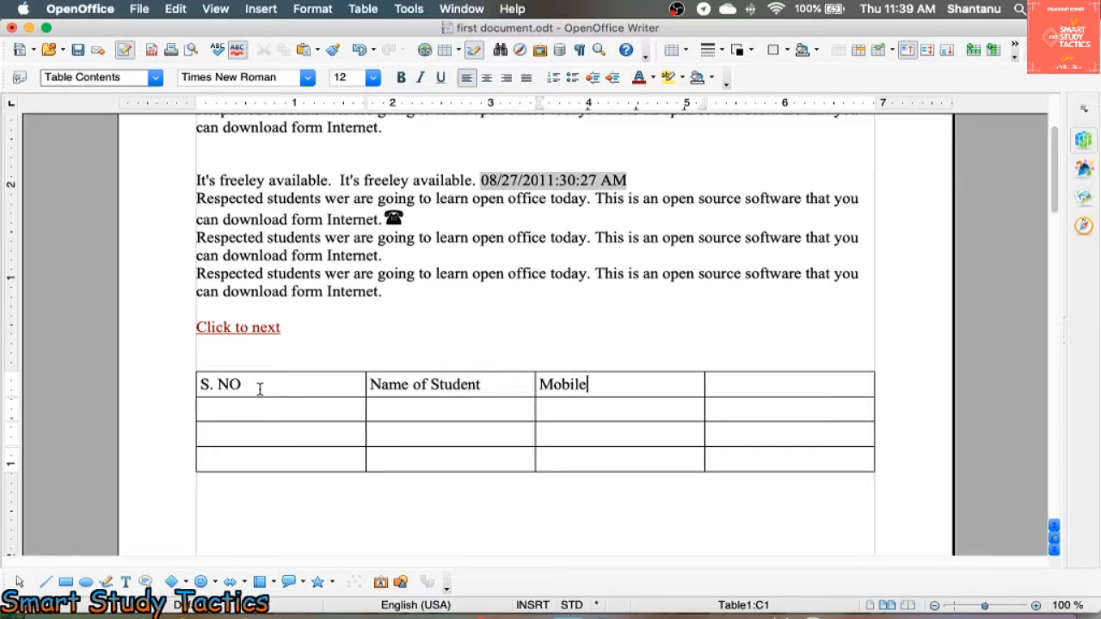
{"action": "key", "text": "Tab"}
{"action": "type", "text": "Add"}
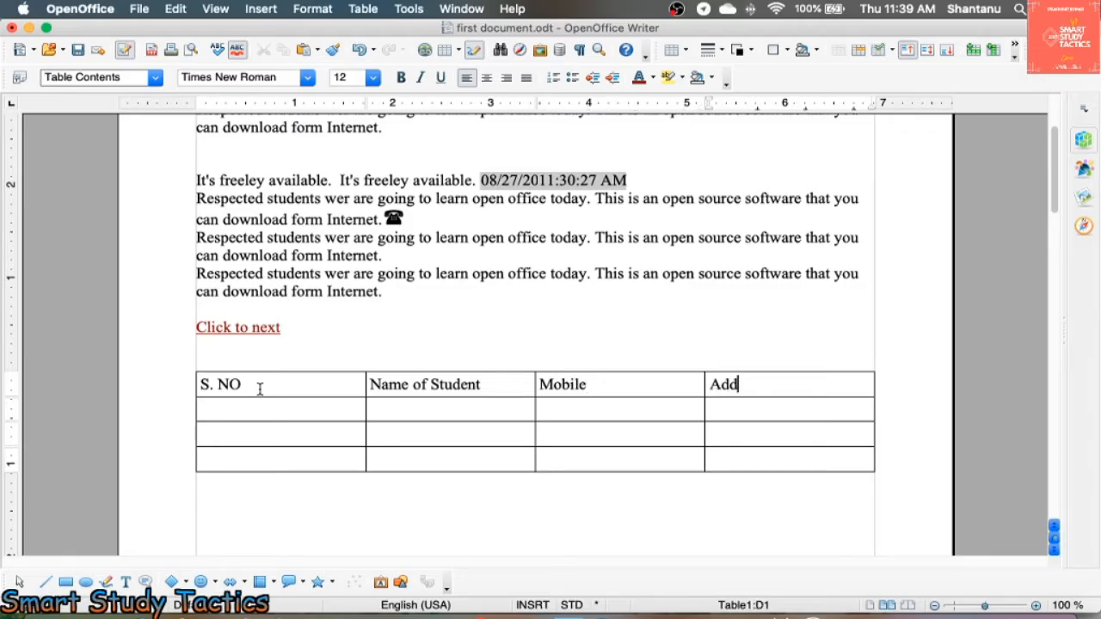
{"action": "type", "text": "ress"}
Apply automatic numbering to the three empty cells under the S. NO heading
{"action": "left_click", "coordinate": [247, 412]}
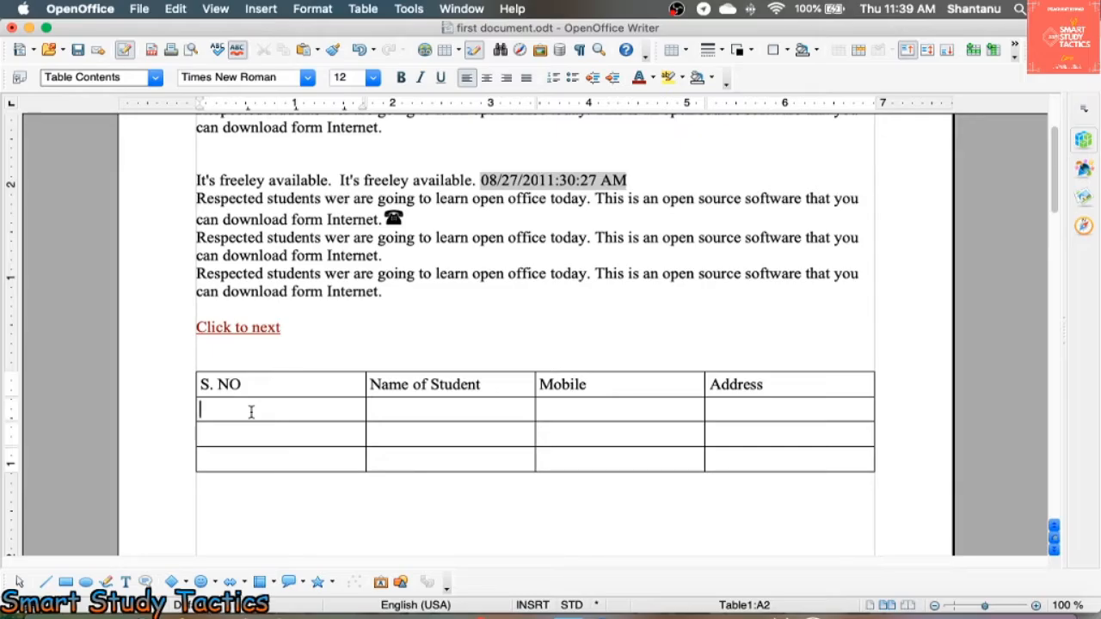
{"action": "left_click_drag", "start_coordinate": [254, 407], "coordinate": [266, 445]}
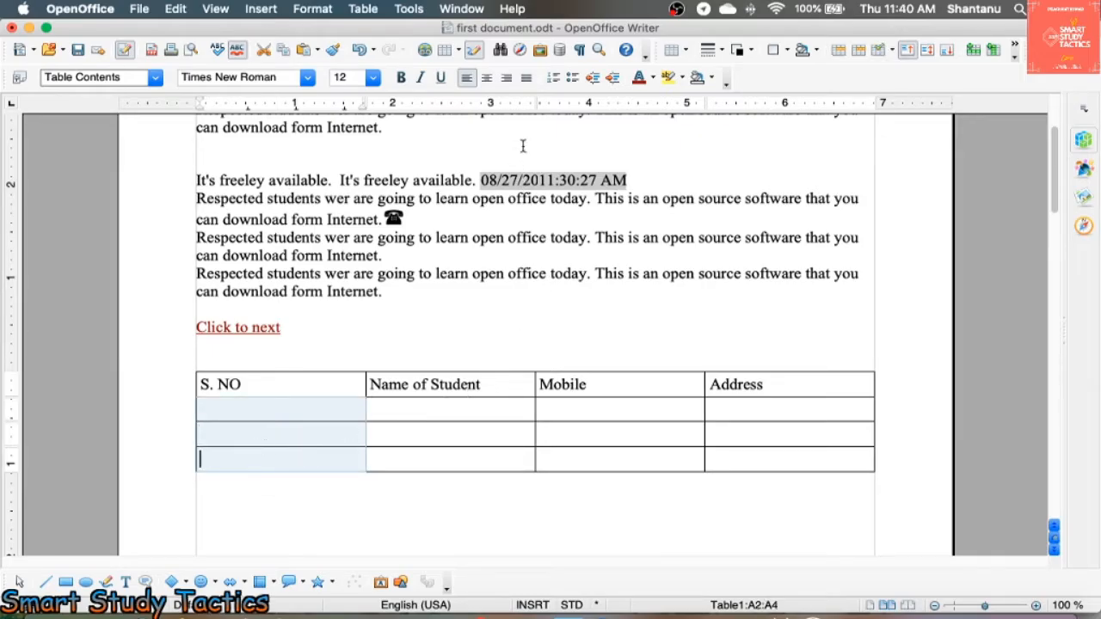
{"action": "left_click", "coordinate": [555, 77]}
Add three more rows at the end of the table, keeping their S. NO numbers at the first list level
{"action": "left_click", "coordinate": [716, 454]}
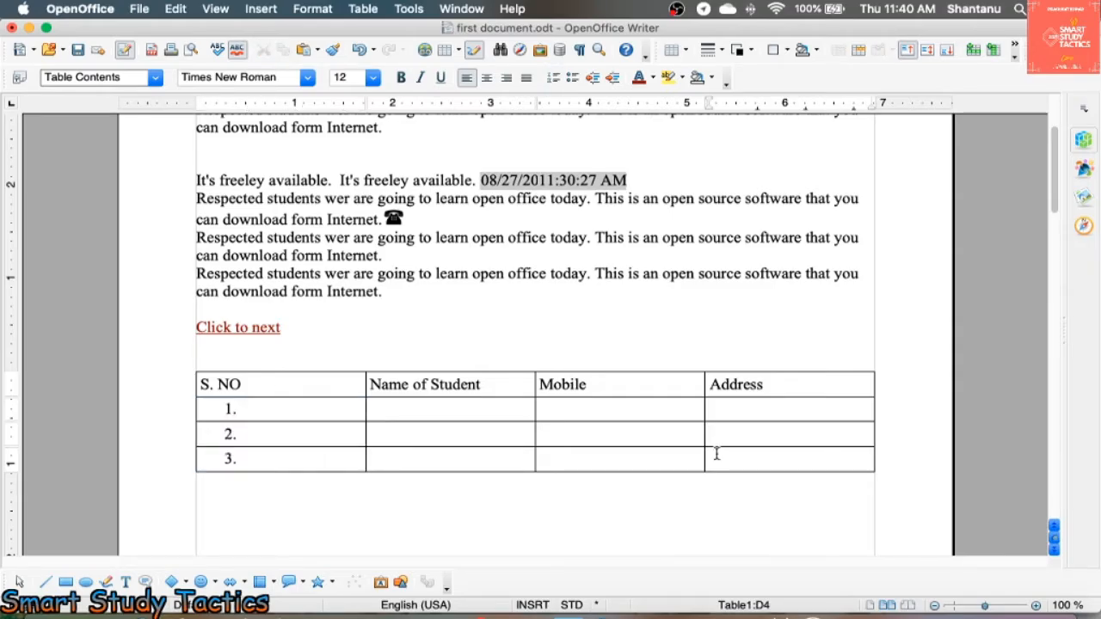
{"action": "key", "text": "Tab"}
{"action": "key", "text": "Tab"}
{"action": "key", "text": "Tab"}
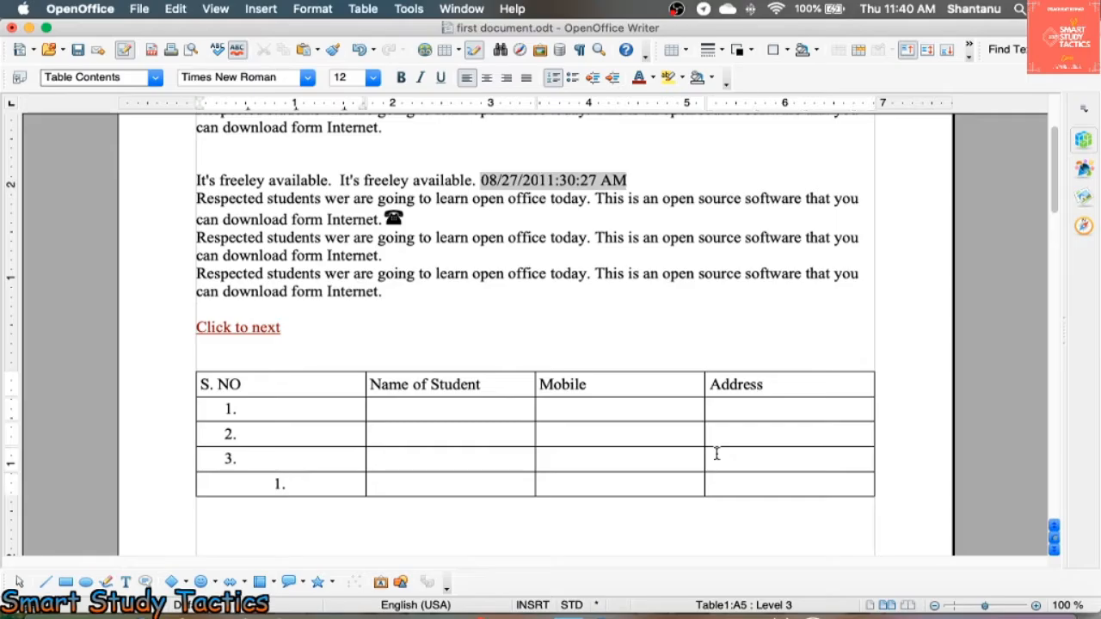
{"action": "key", "text": "shift+Tab"}
{"action": "key", "text": "shift+Tab"}
{"action": "left_click", "coordinate": [770, 484]}
{"action": "key", "text": "Tab"}
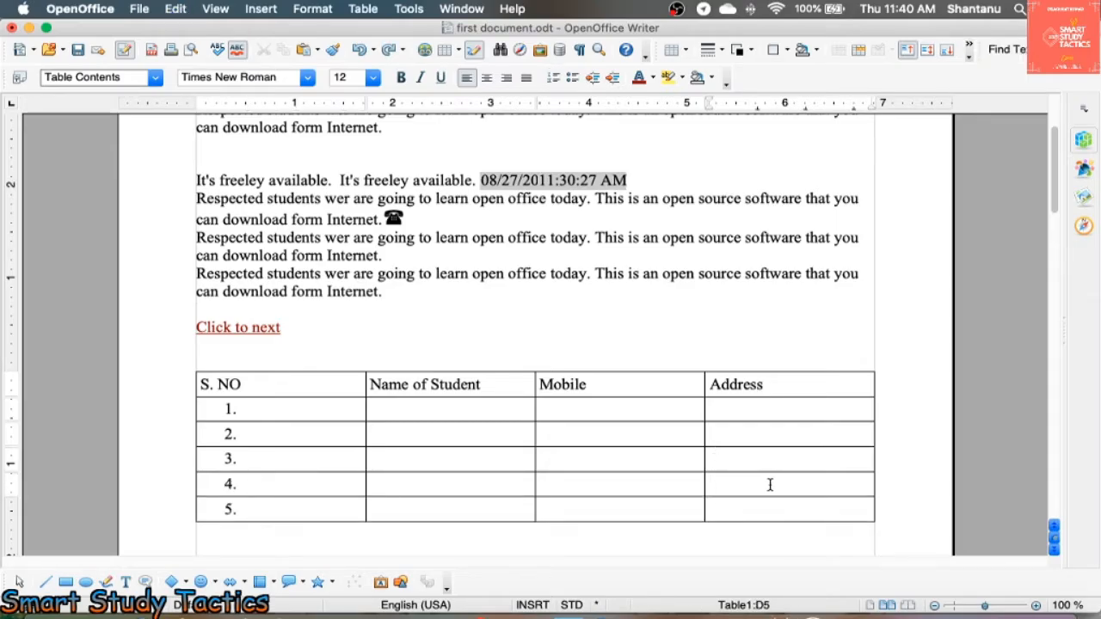
{"action": "left_click", "coordinate": [813, 499]}
{"action": "key", "text": "Tab"}
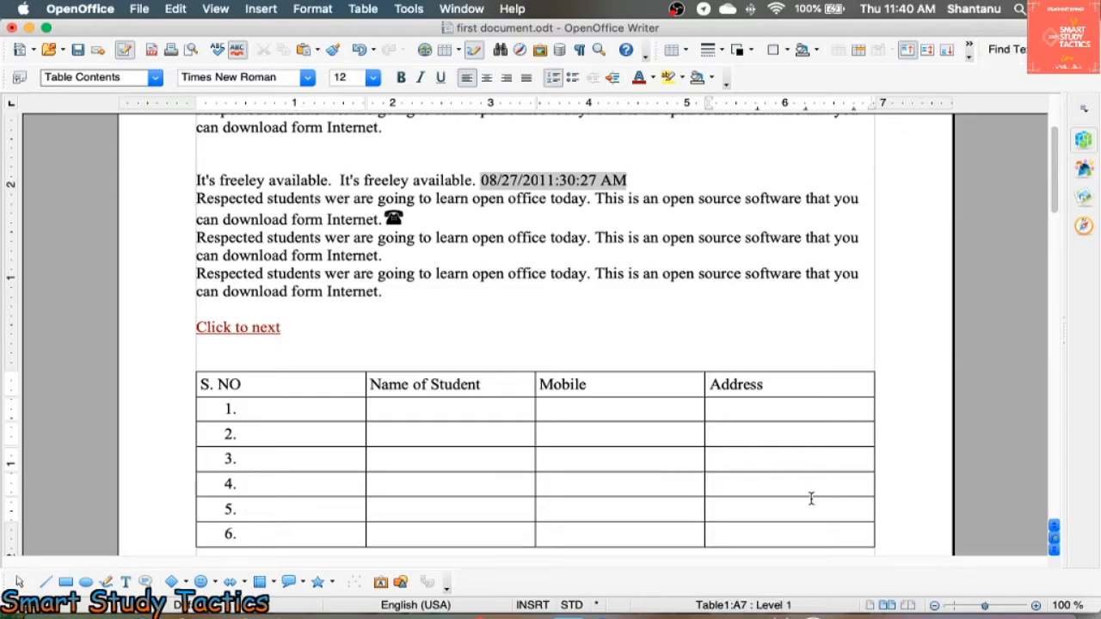
Insert the red Subscribe button screenshot from the Desktop folder as a picture in the table's last row
{"action": "scroll", "coordinate": [583, 381], "scroll_direction": "down", "scroll_amount": 3}
{"action": "scroll", "coordinate": [470, 276], "scroll_direction": "up", "scroll_amount": 4}
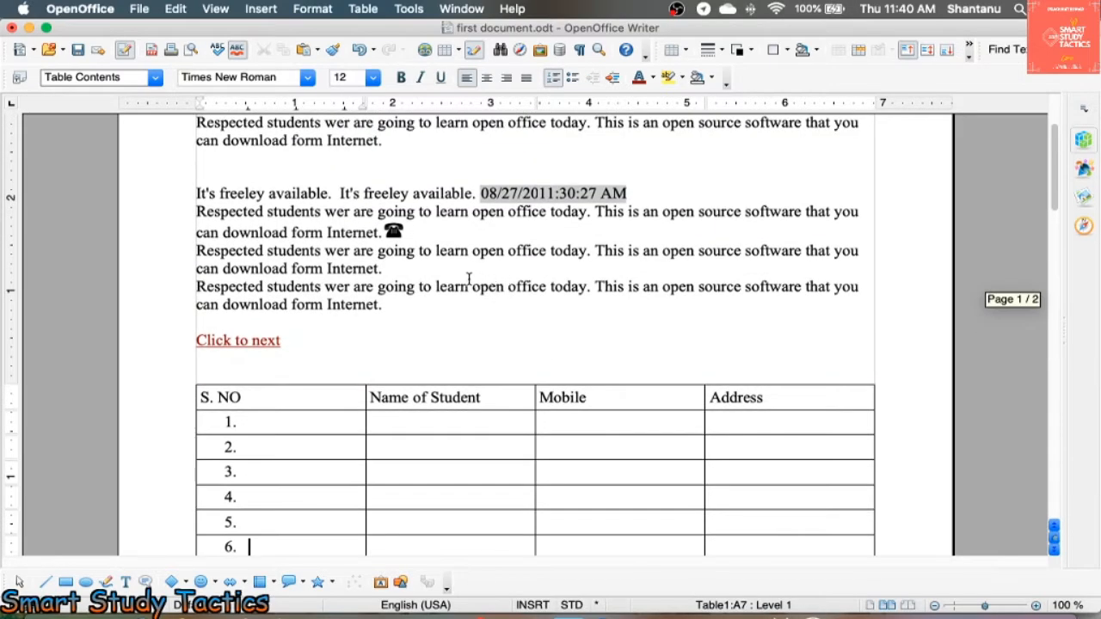
{"action": "scroll", "coordinate": [462, 292], "scroll_direction": "down", "scroll_amount": 2}
{"action": "left_click", "coordinate": [271, 8]}
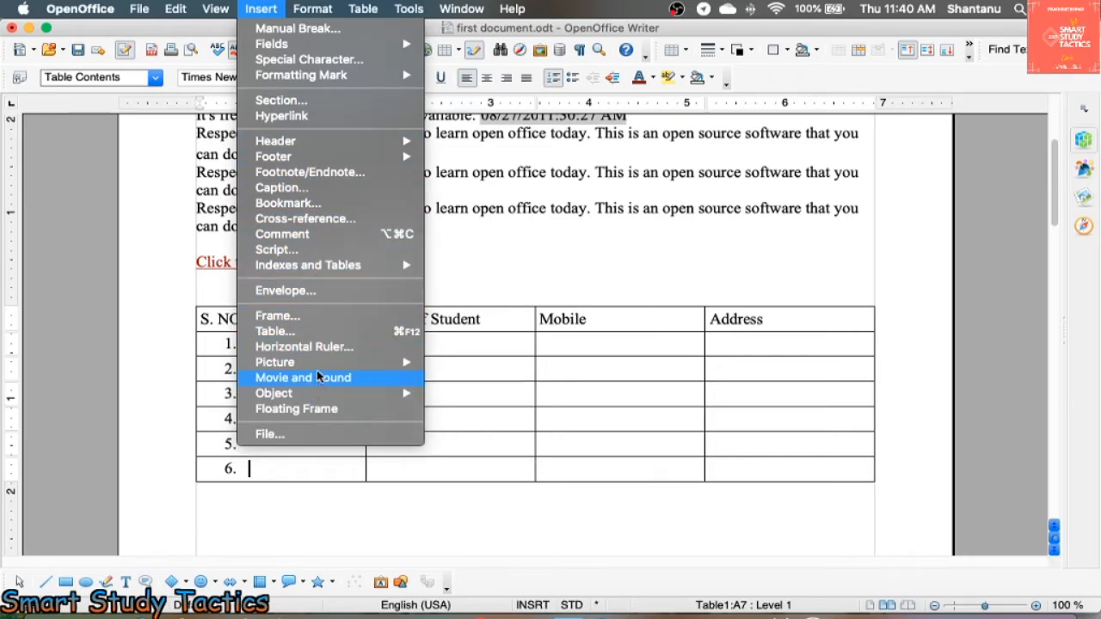
{"action": "mouse_move", "coordinate": [322, 362]}
{"action": "mouse_move", "coordinate": [490, 378]}
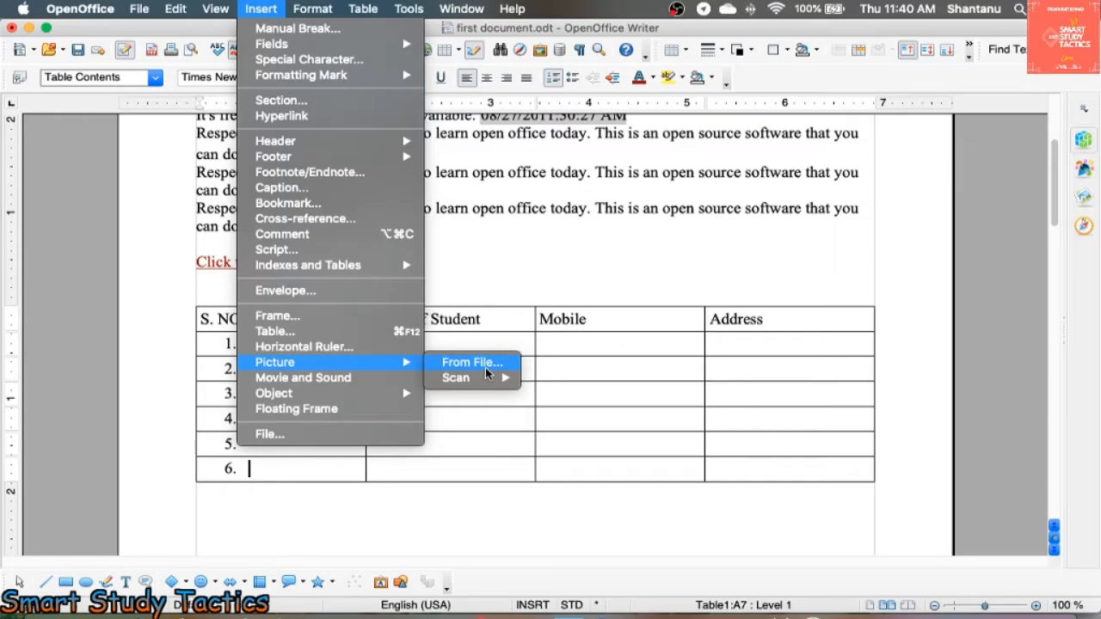
{"action": "left_click", "coordinate": [485, 368]}
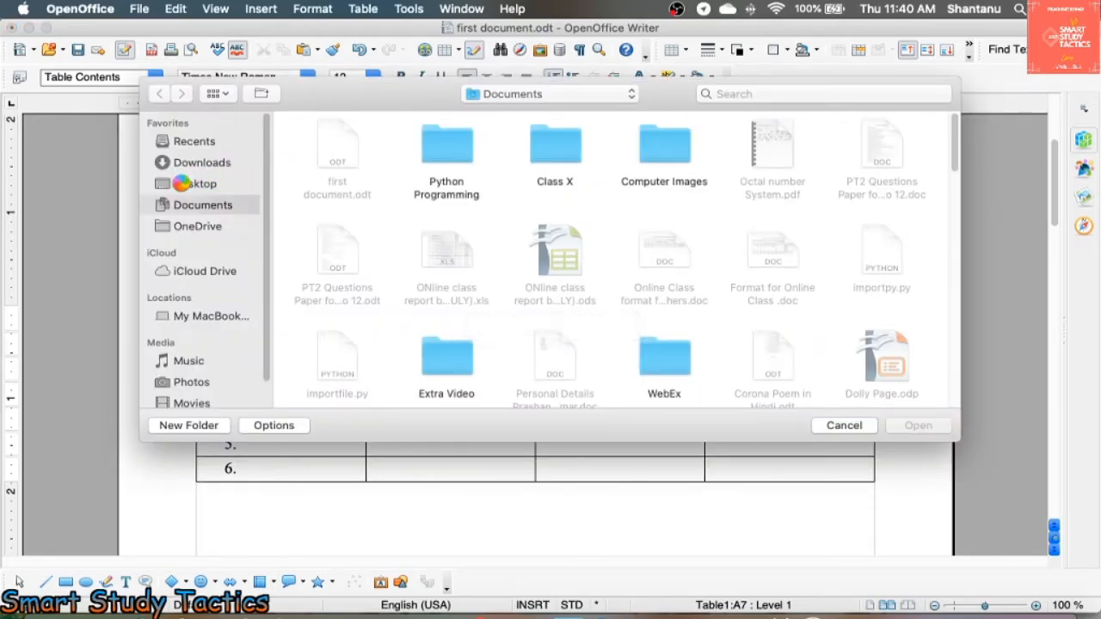
{"action": "left_click", "coordinate": [182, 184]}
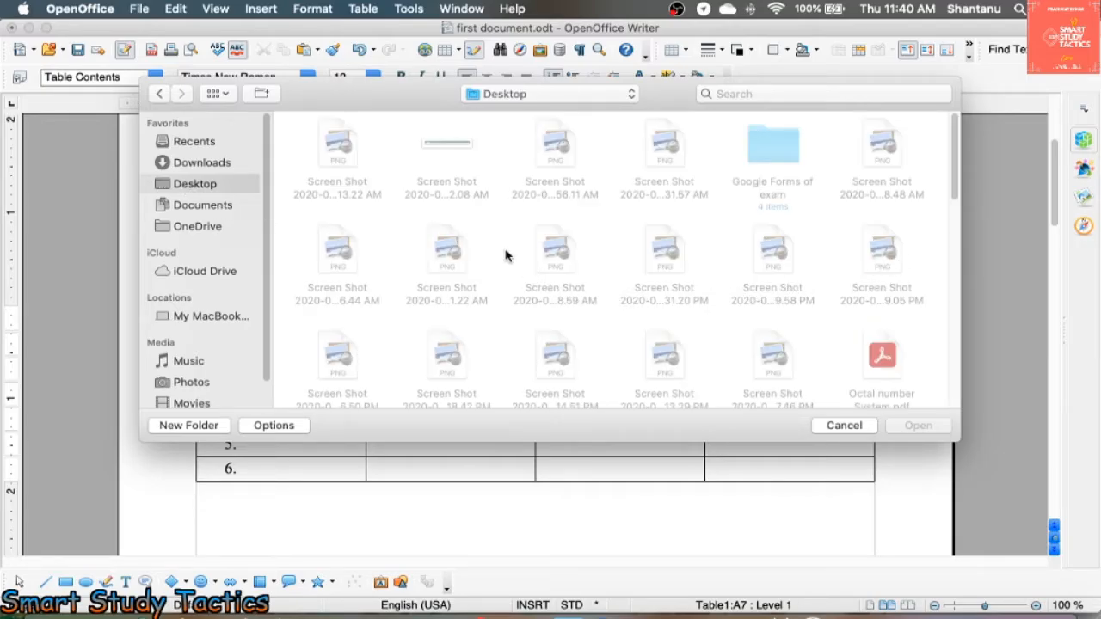
{"action": "scroll", "coordinate": [352, 270], "scroll_direction": "down", "scroll_amount": 5}
{"action": "left_click", "coordinate": [337, 348]}
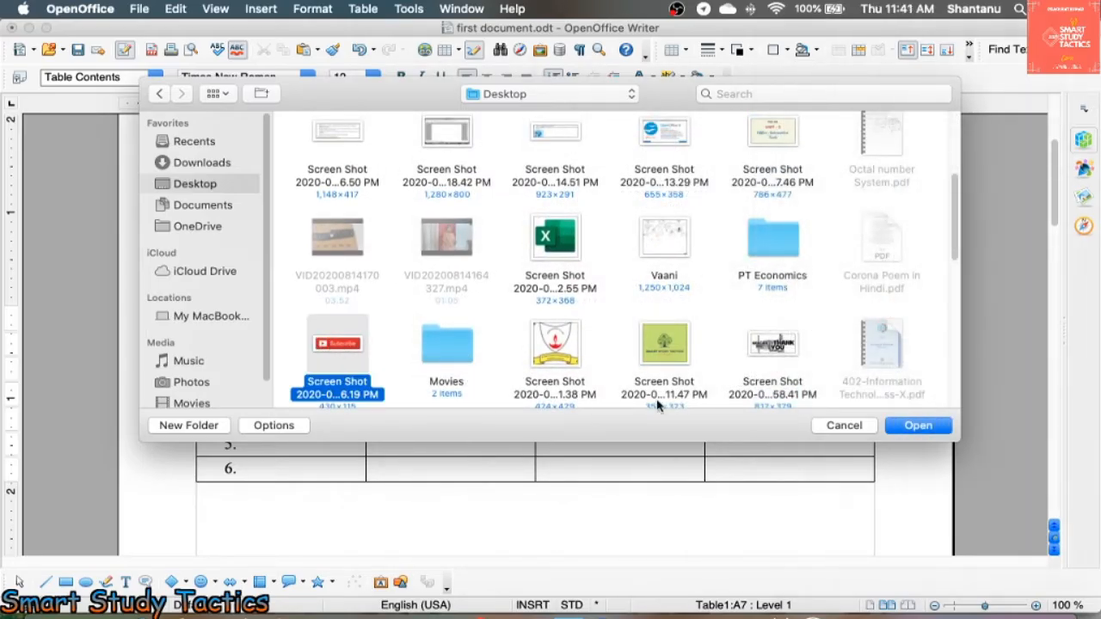
{"action": "left_click", "coordinate": [918, 426]}
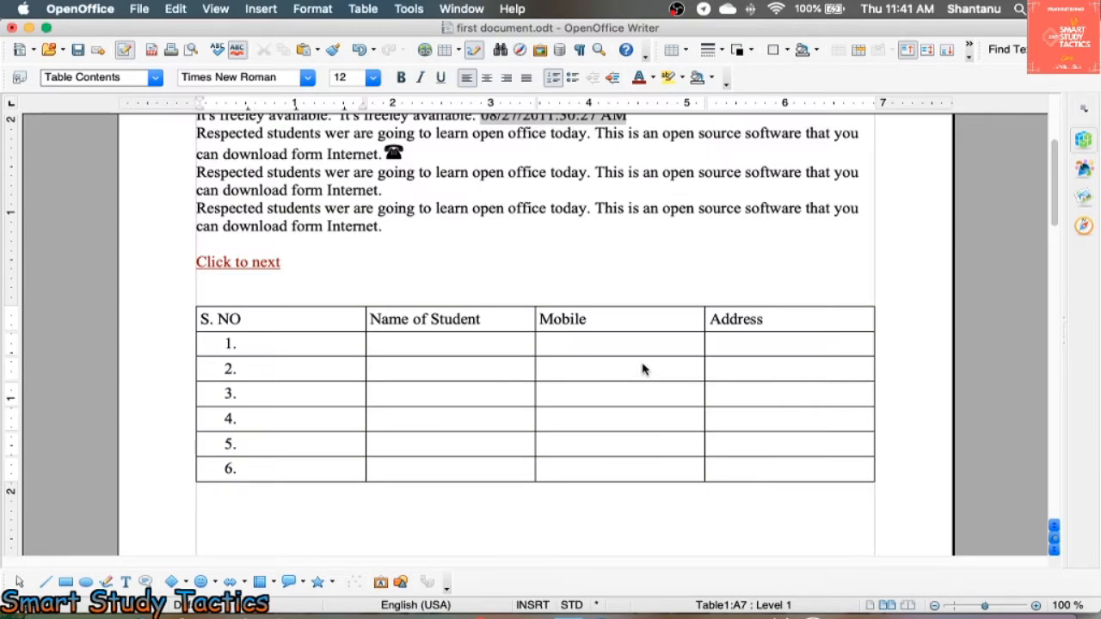
Move the Subscribe picture out of the table to just below it and enlarge it to about 4.15 x 1.22
{"action": "scroll", "coordinate": [643, 366], "scroll_direction": "down", "scroll_amount": 3}
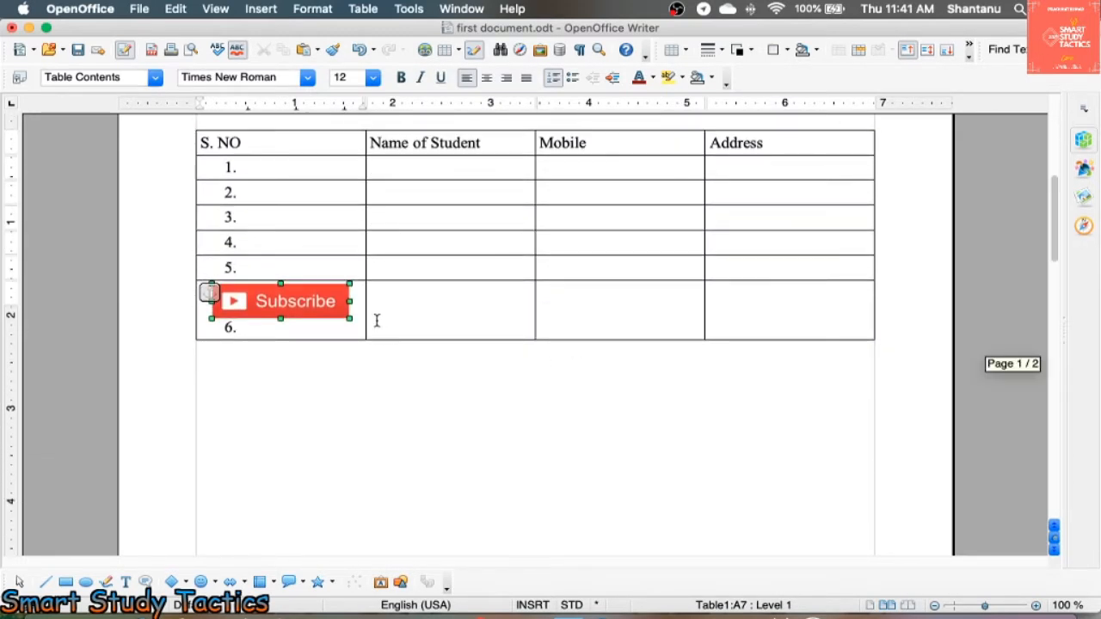
{"action": "scroll", "coordinate": [307, 288], "scroll_direction": "down", "scroll_amount": 1}
{"action": "left_click_drag", "start_coordinate": [317, 282], "coordinate": [406, 308]}
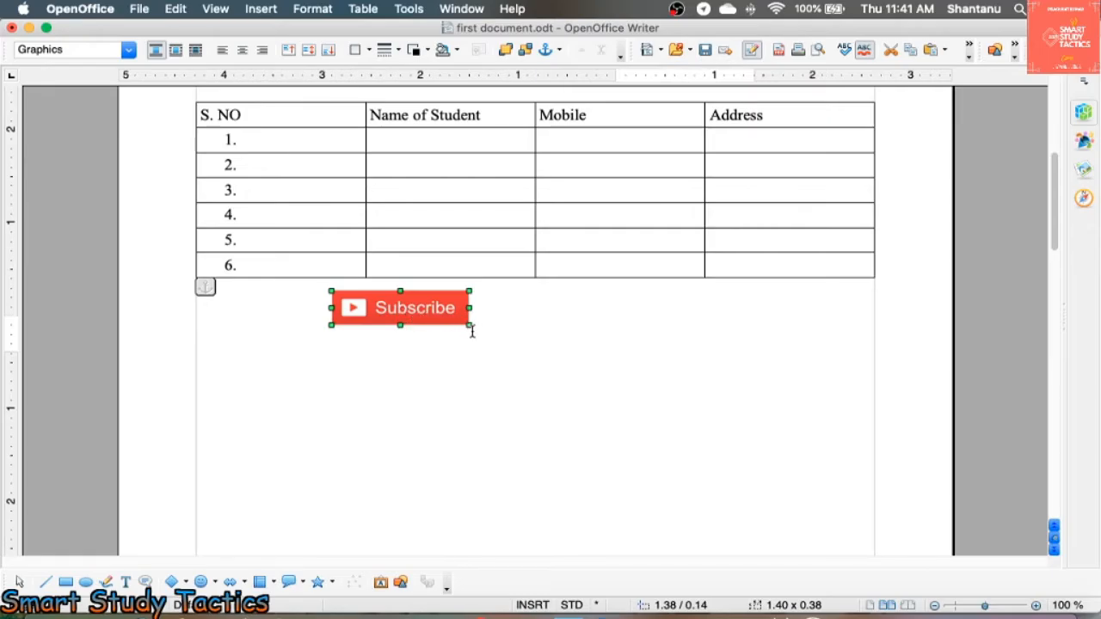
{"action": "left_click_drag", "start_coordinate": [470, 325], "coordinate": [738, 403]}
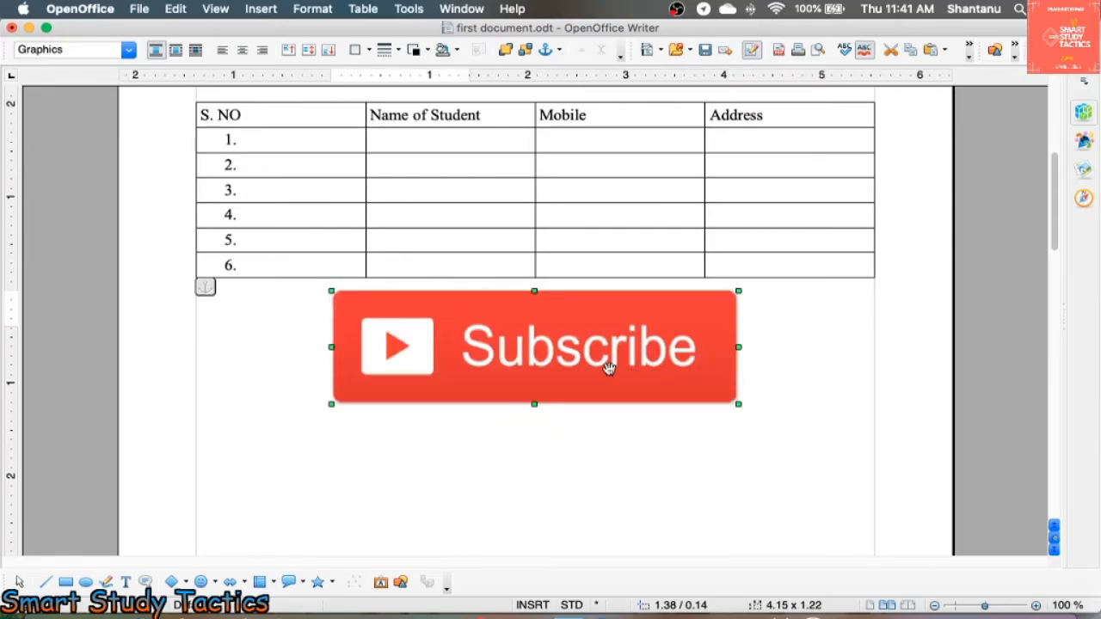
Shift the Subscribe picture towards the right margin below the table and shrink it to about 3.26 x 0.79
{"action": "left_click_drag", "start_coordinate": [528, 356], "coordinate": [499, 359]}
{"action": "left_click_drag", "start_coordinate": [595, 370], "coordinate": [583, 399]}
{"action": "left_click_drag", "start_coordinate": [451, 379], "coordinate": [564, 349]}
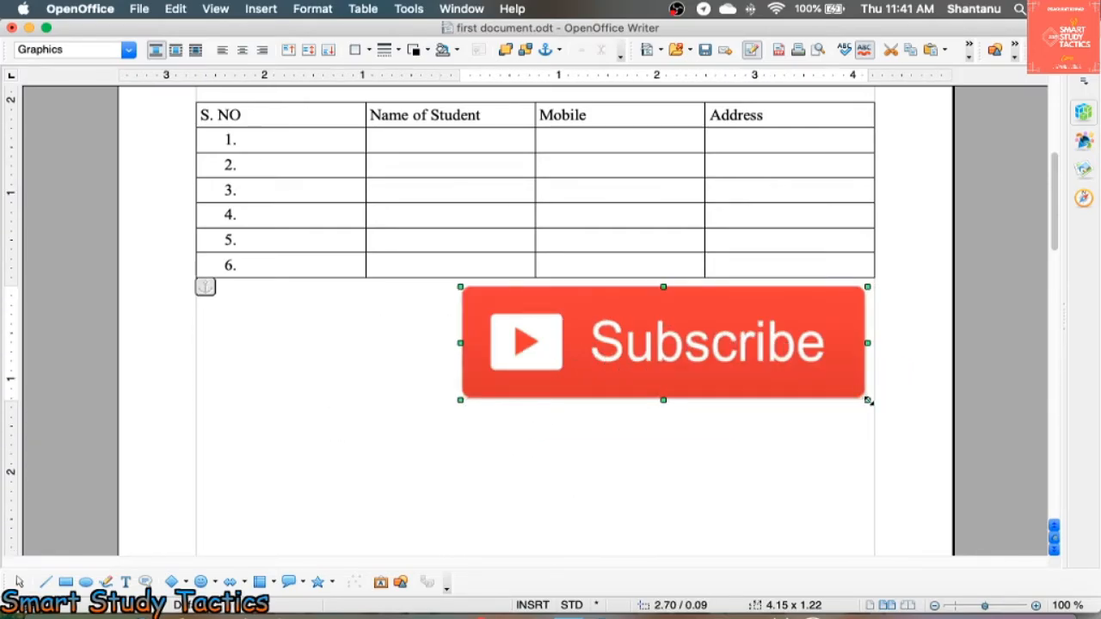
{"action": "left_click_drag", "start_coordinate": [869, 401], "coordinate": [781, 361]}
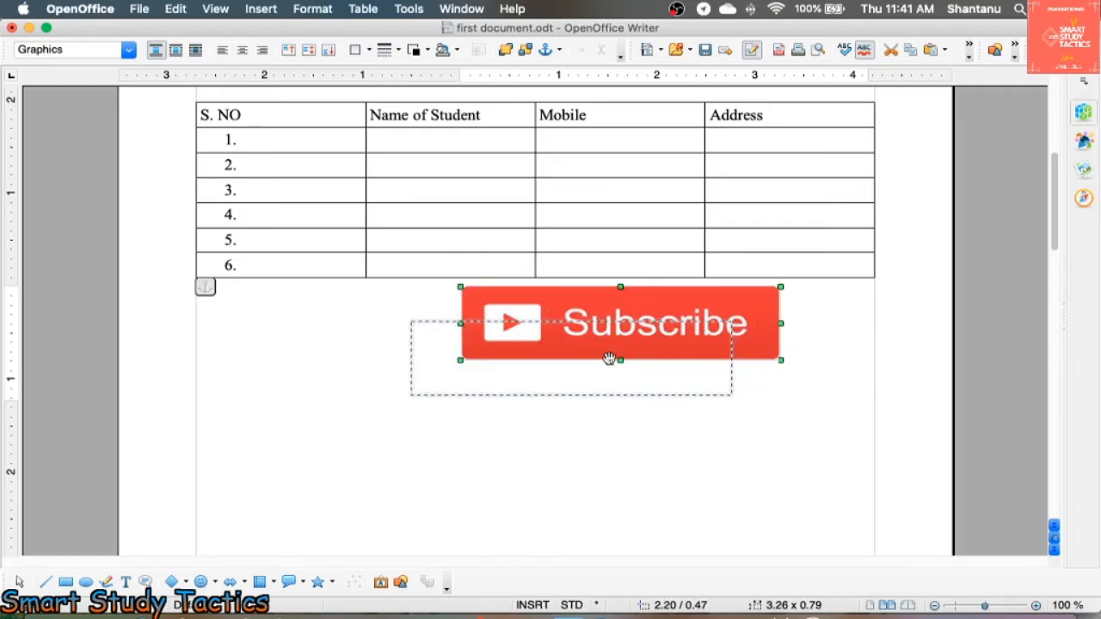